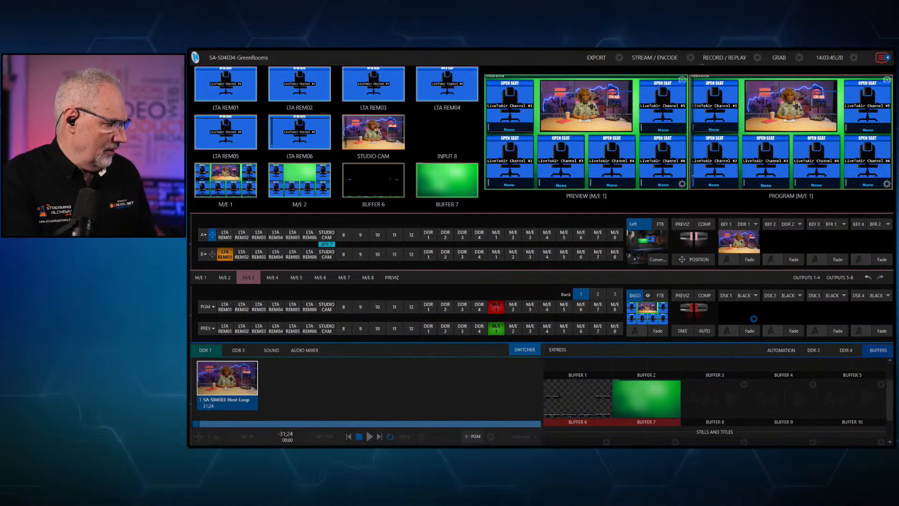
Compare the layer setups of M/E 2 and M/E 1, and show the M/E 3 virtual set on program.
left_click(224, 278)
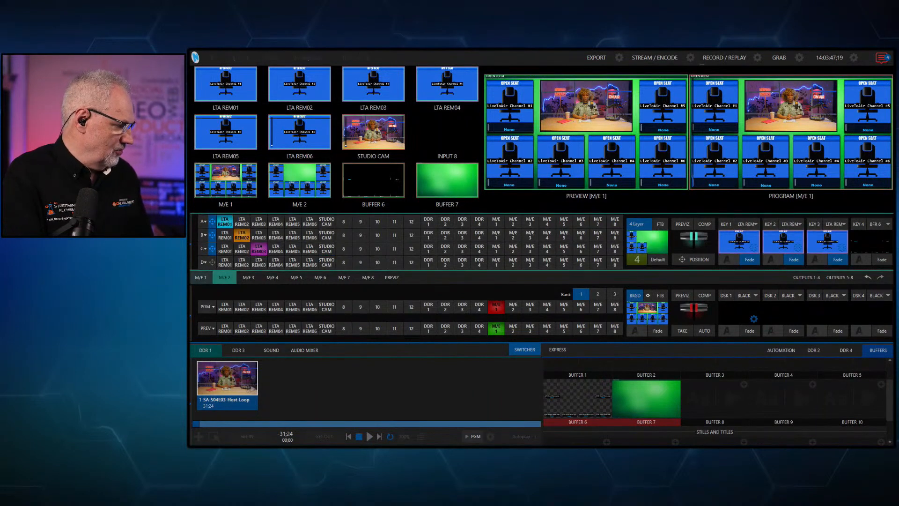
left_click(201, 277)
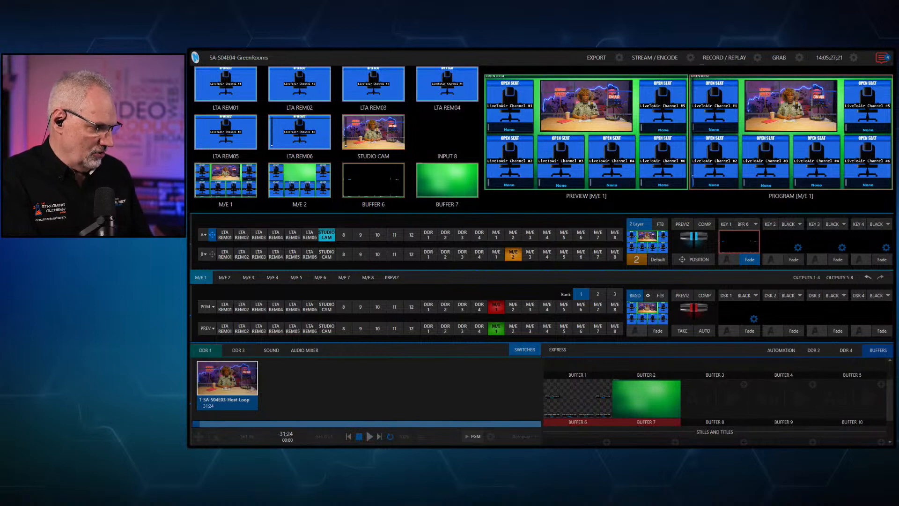
left_click(530, 307)
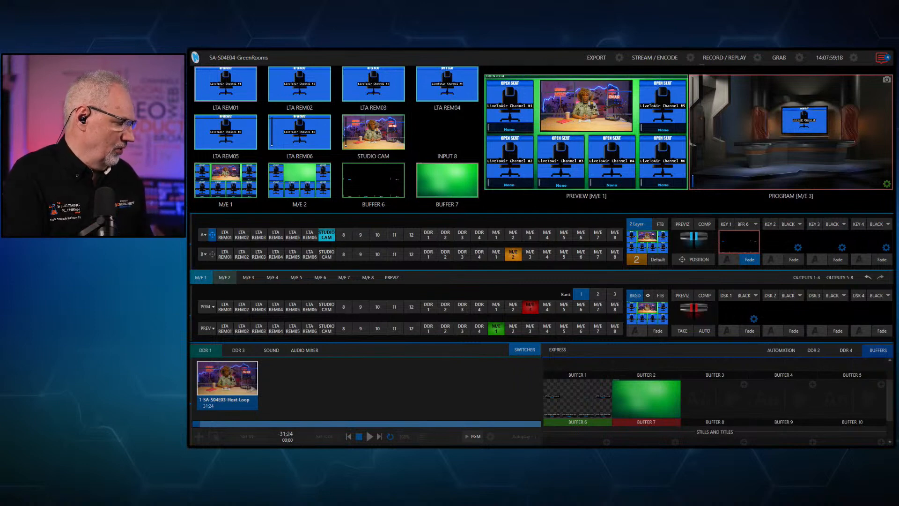
Show M/E 2 on program and inspect the position, zoom and crop settings of its row A source.
left_click(225, 277)
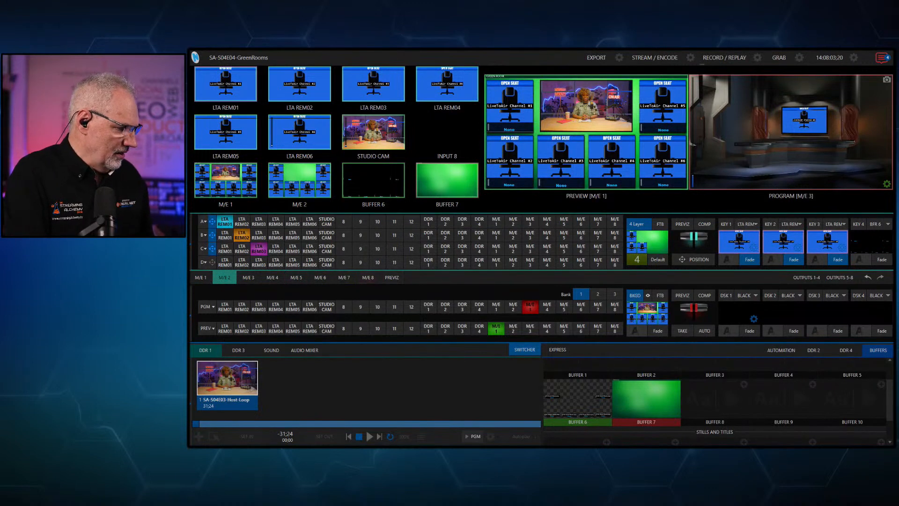
left_click(513, 307)
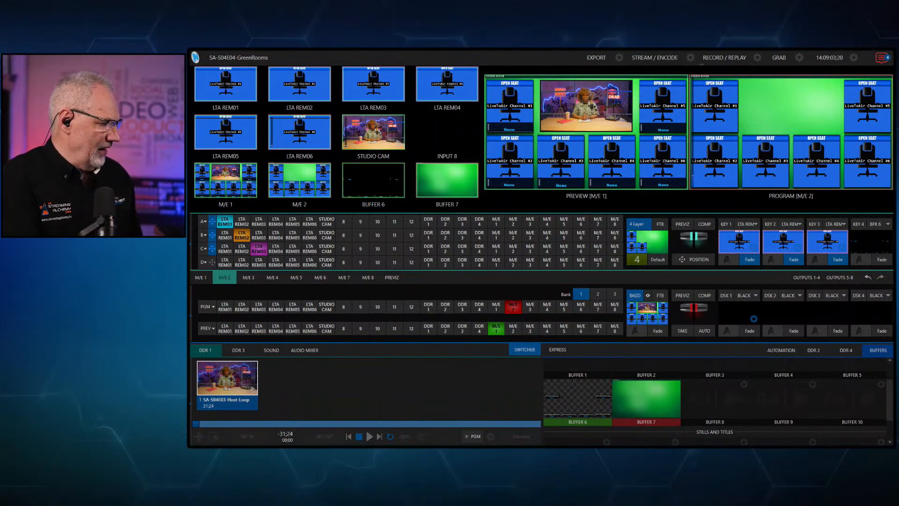
left_click(212, 222)
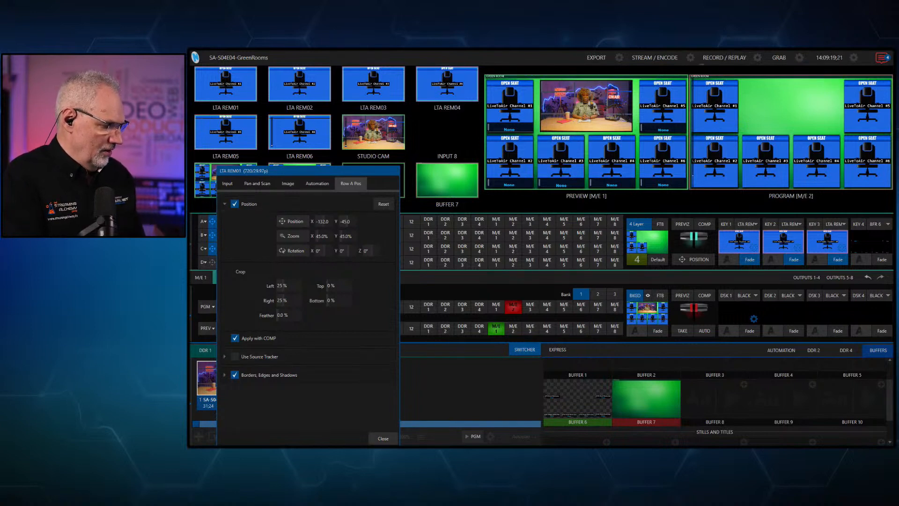
left_click(383, 438)
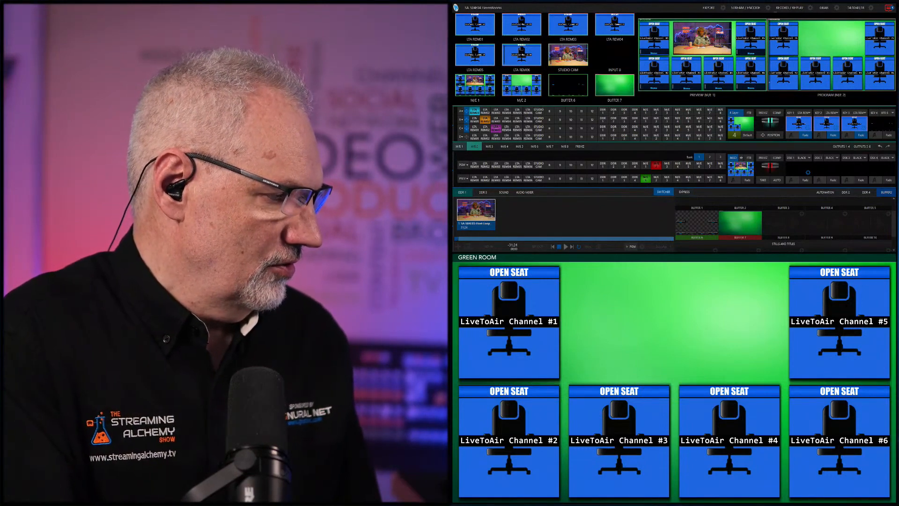
With M/E 1 displayed, play and stop the DDR 1 host loop, and take M/E 1 to program.
left_click(459, 146)
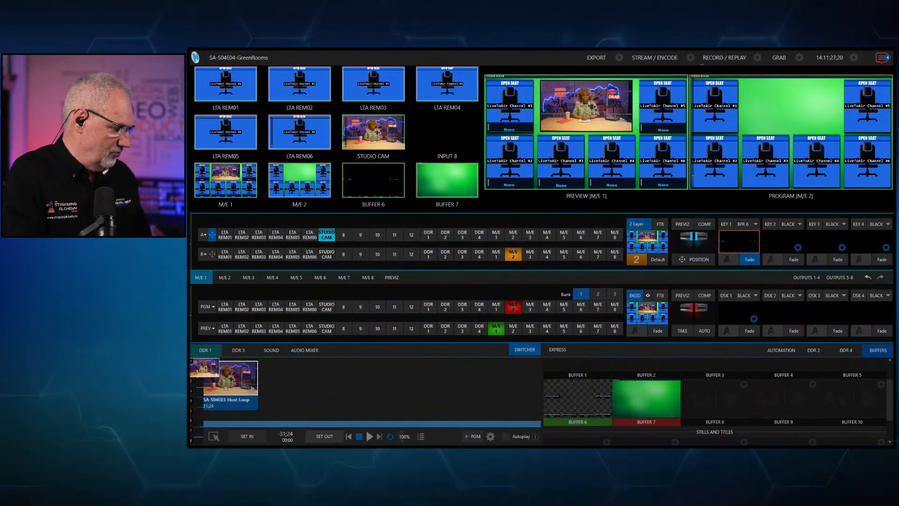
key("space")
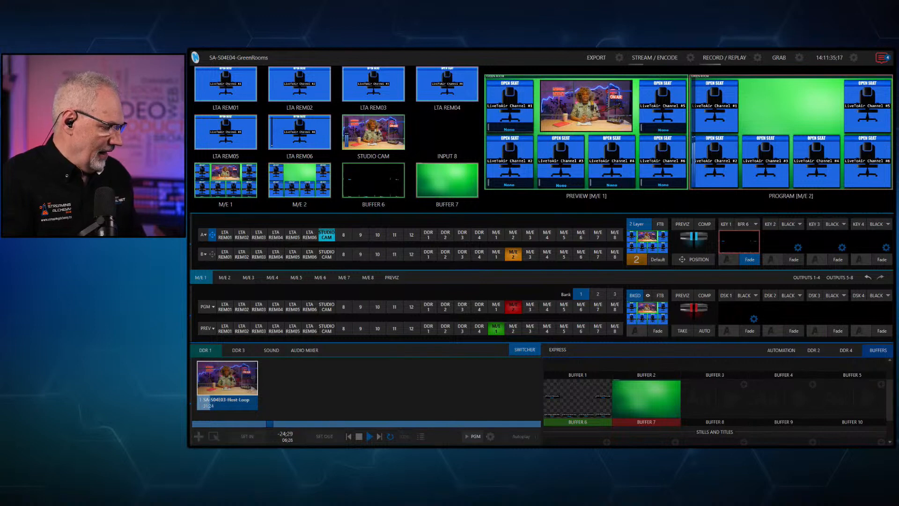
key("space")
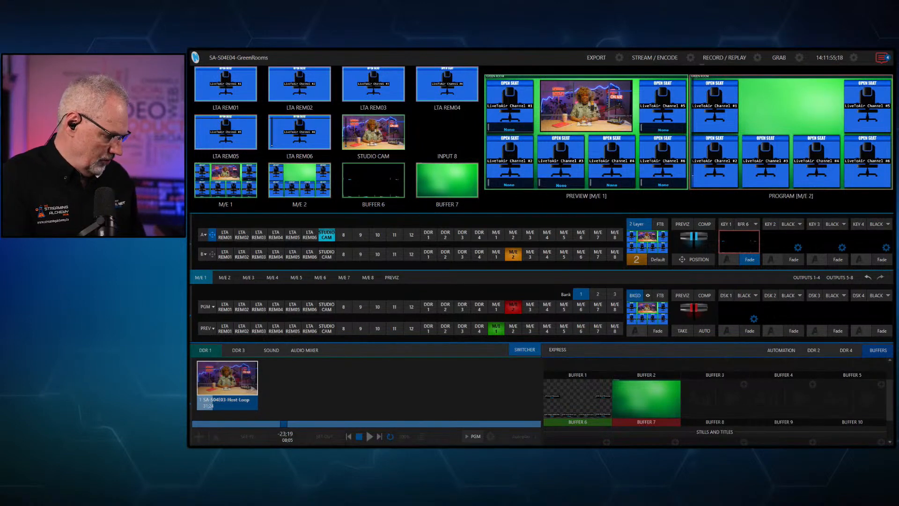
key("Return")
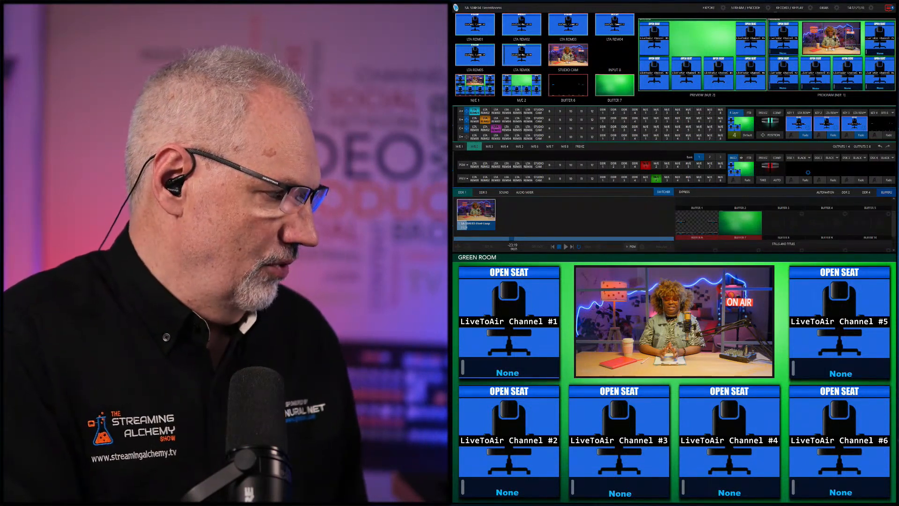
Display the M/E 1 controls and put the Buffer 6 guest-label title on program by itself.
left_click(459, 146)
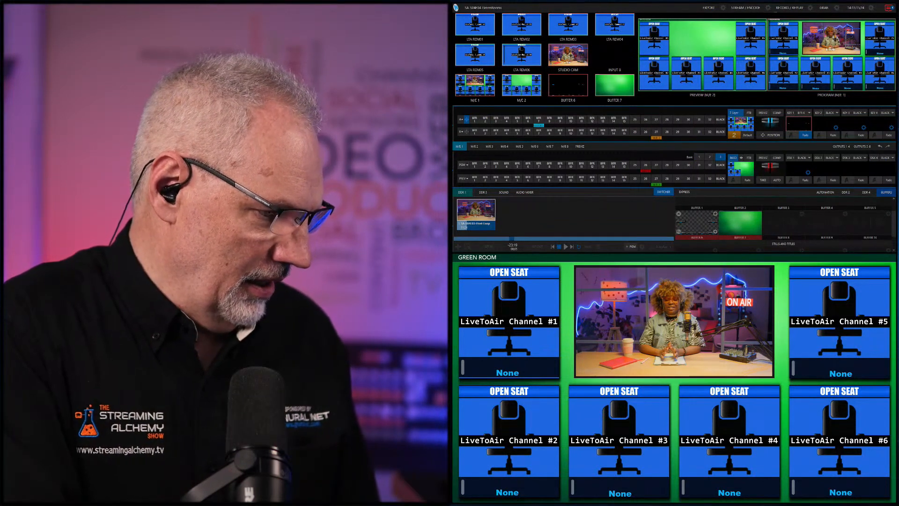
scroll(784, 224, "down", 1)
scroll(785, 225, "up", 1)
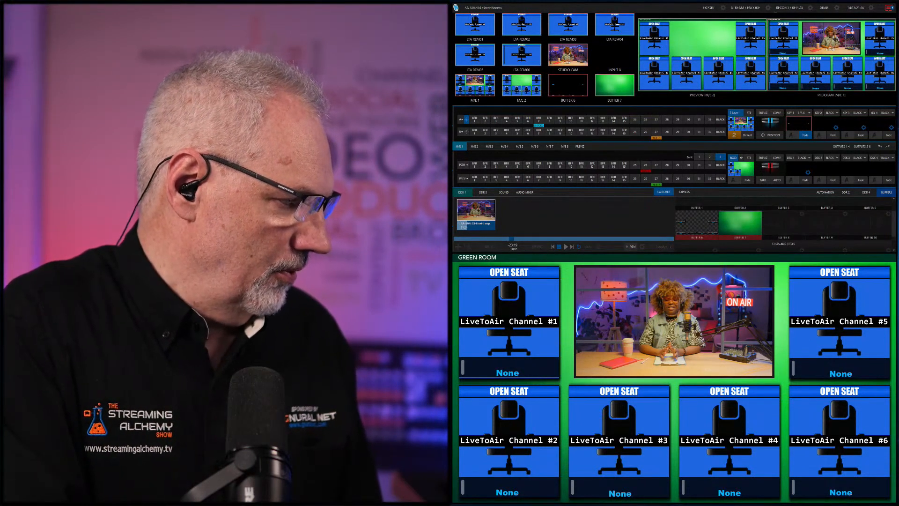
left_click(528, 165)
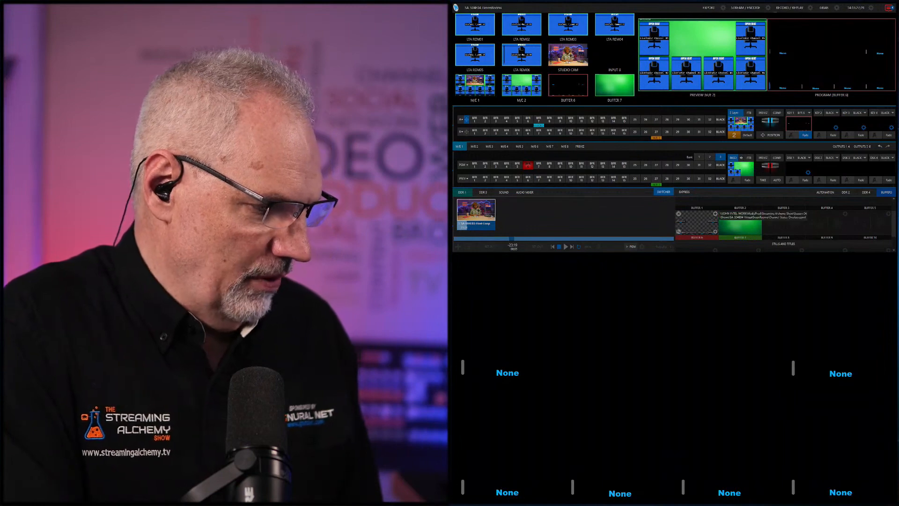
Browse the DataLink keys for the first guest's name line in the Buffer 6 title and assign %LTA Guest Name%.
left_click(679, 231)
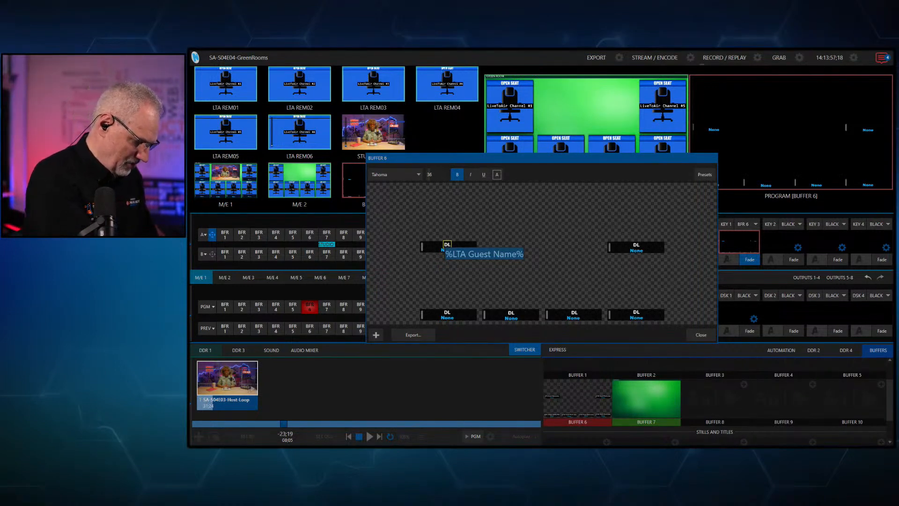
type("%")
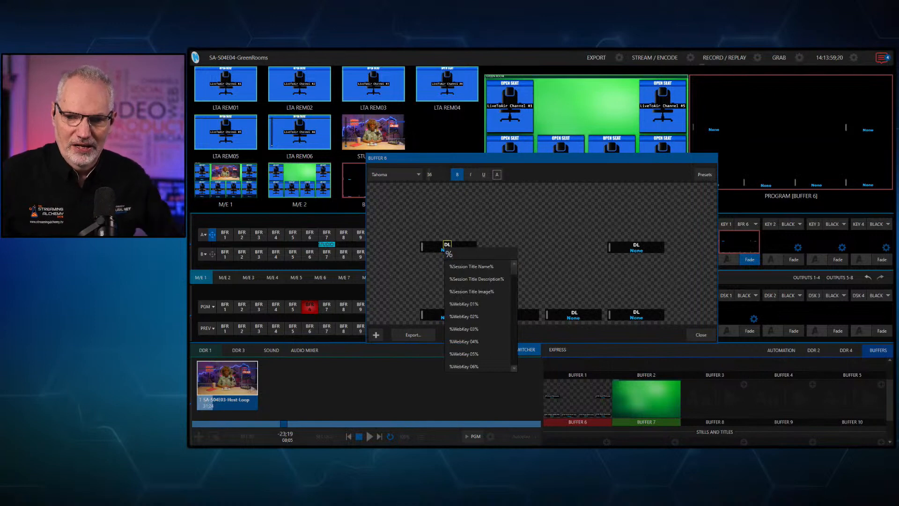
scroll(481, 316, "down", 9)
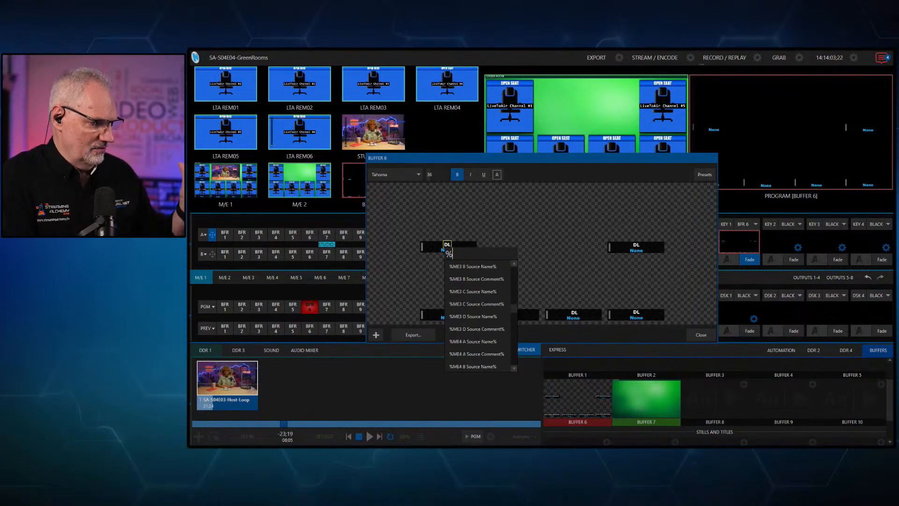
scroll(481, 316, "down", 1)
scroll(481, 316, "up", 10)
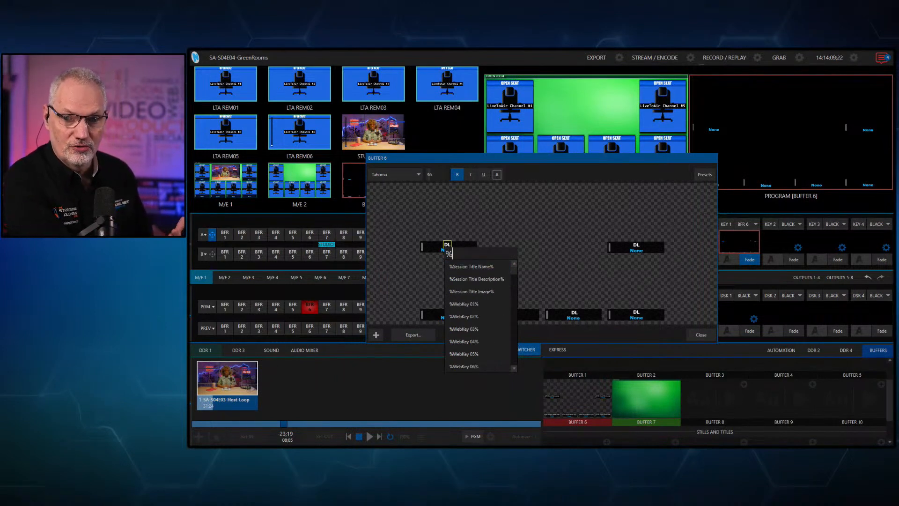
type("LTA")
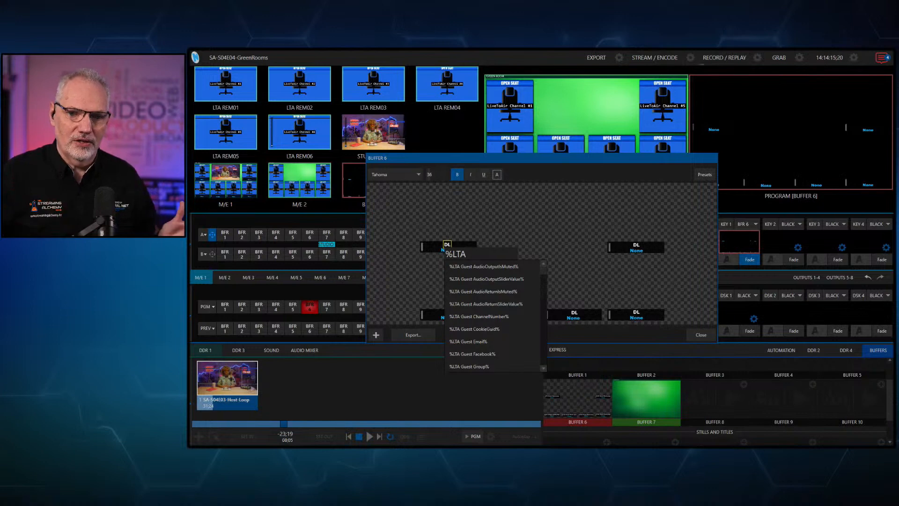
key("Down")
key("Down")
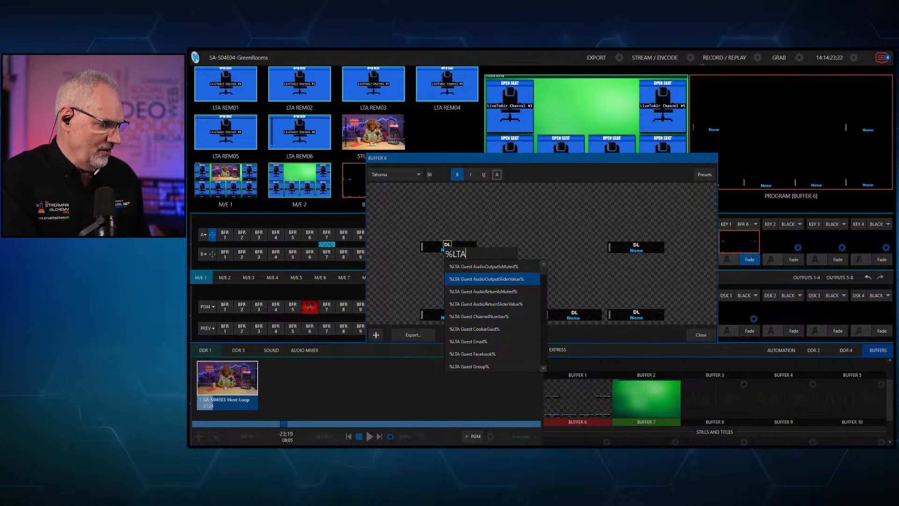
scroll(492, 316, "down", 2)
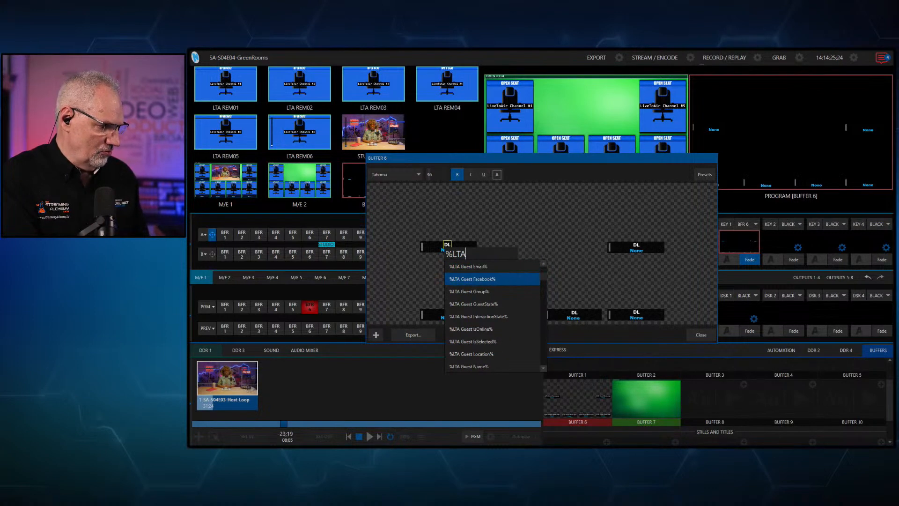
scroll(492, 279, "down", 1)
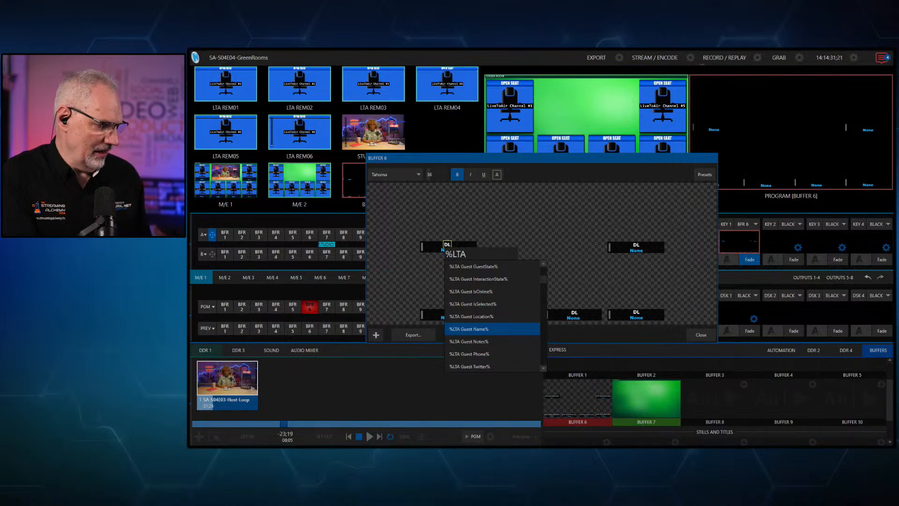
key("Return")
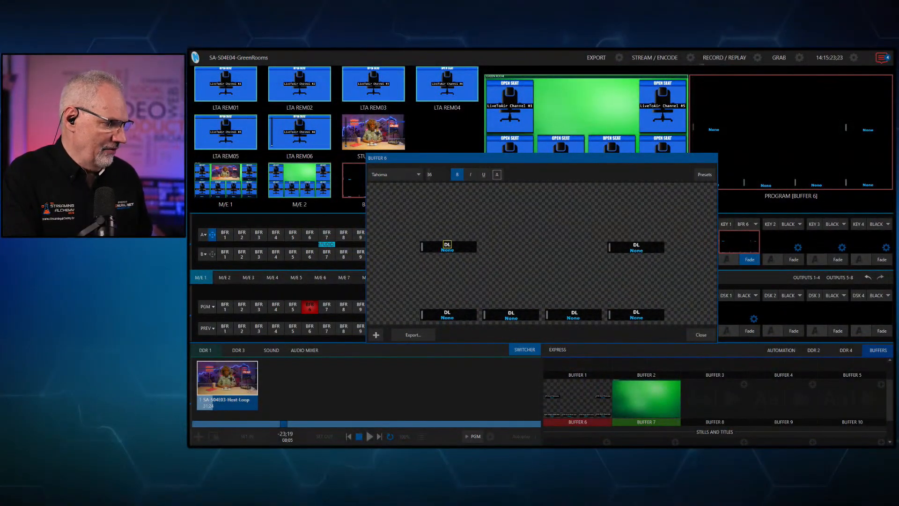
Examine the DataLink keys of the first guest's status line and the second and third guests' name lines, and close the title editor.
left_click(448, 250)
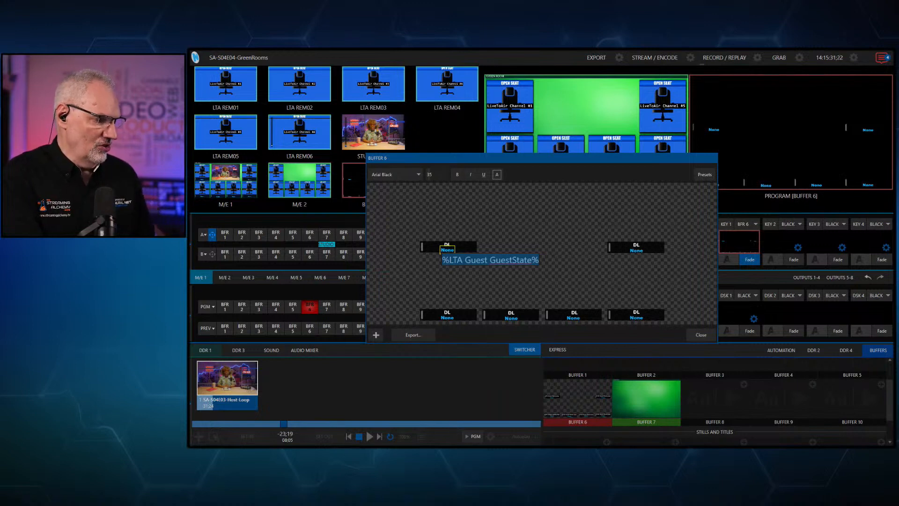
left_click(447, 312)
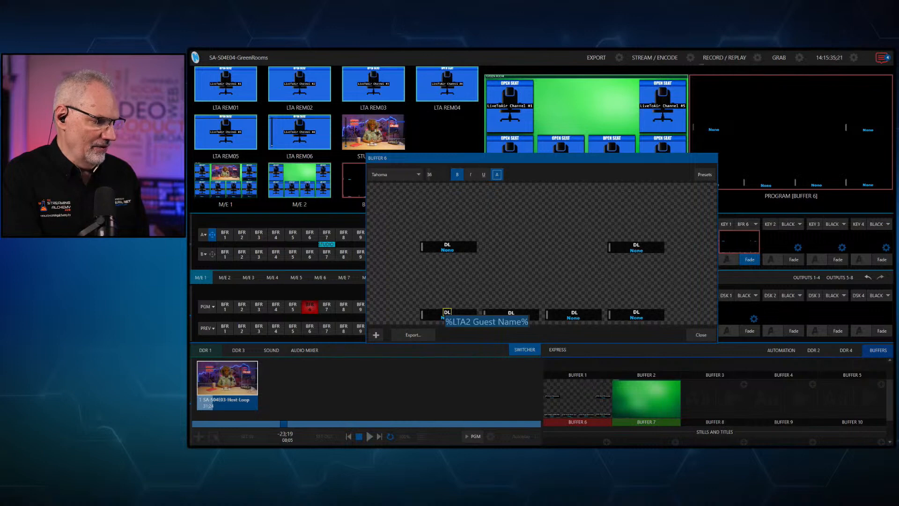
left_click(511, 312)
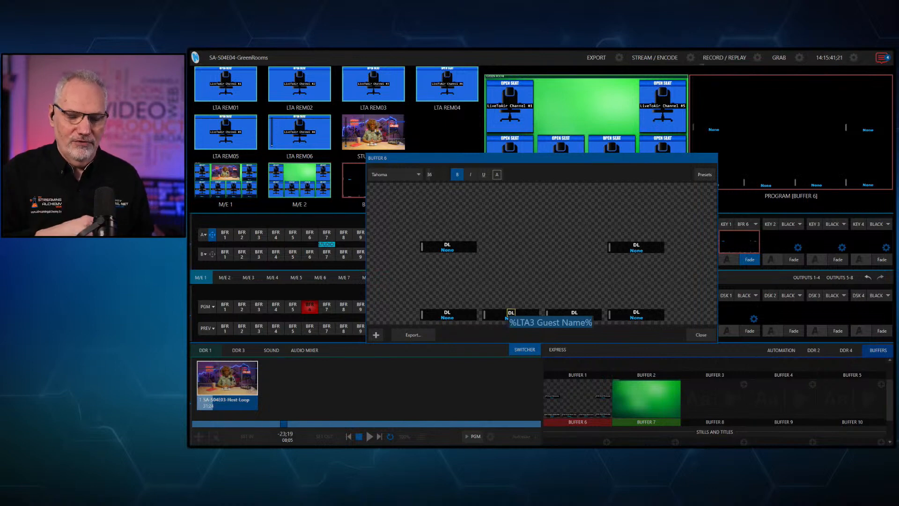
key("Escape")
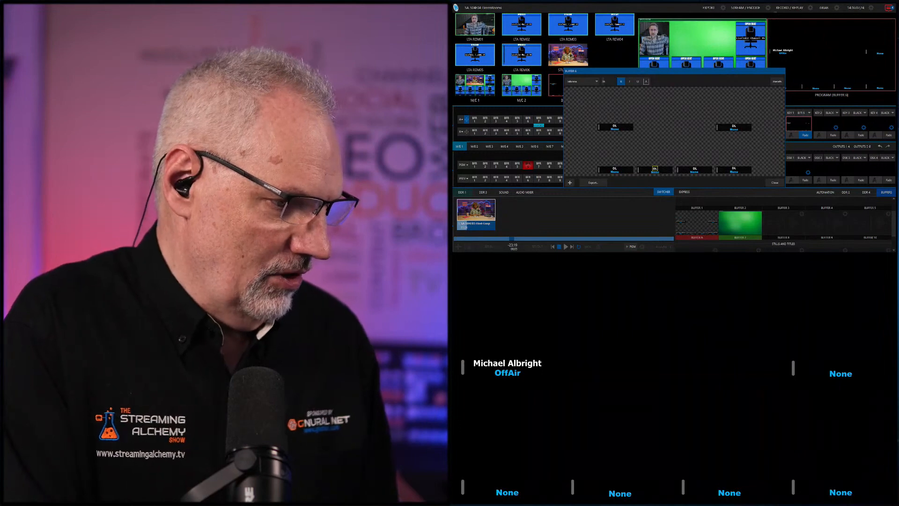
key("Escape")
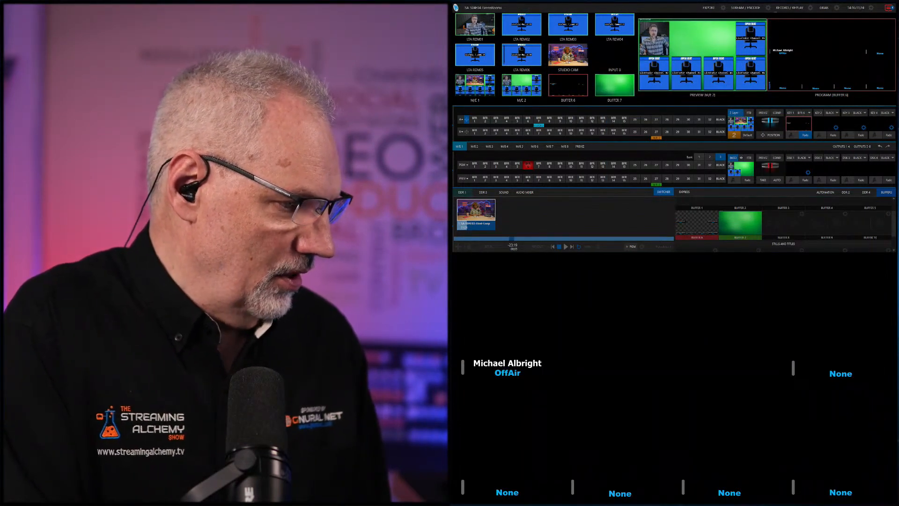
Return to source bank 1 and put M/E 1 back on program.
left_click(699, 157)
left_click(646, 165)
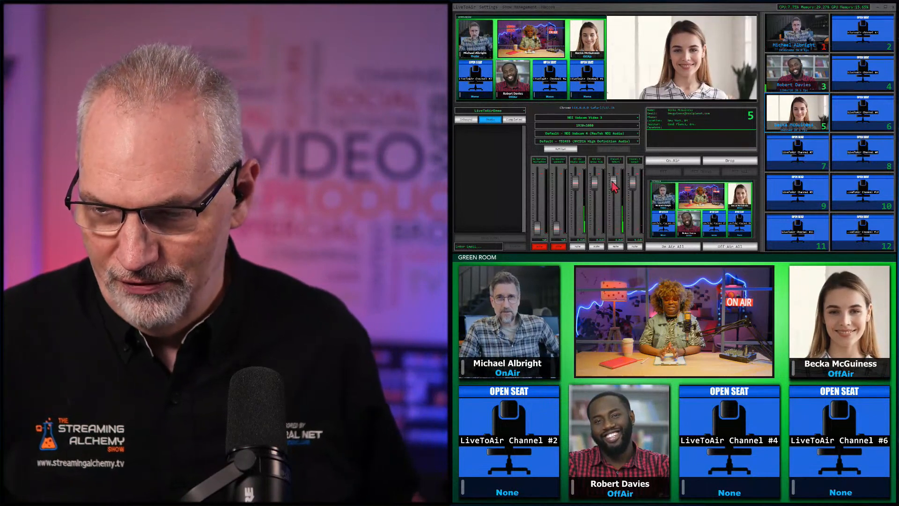
Switch to LiveToAir, put all connected guests on air, and take only the channel 3 guest off air.
left_click(676, 247)
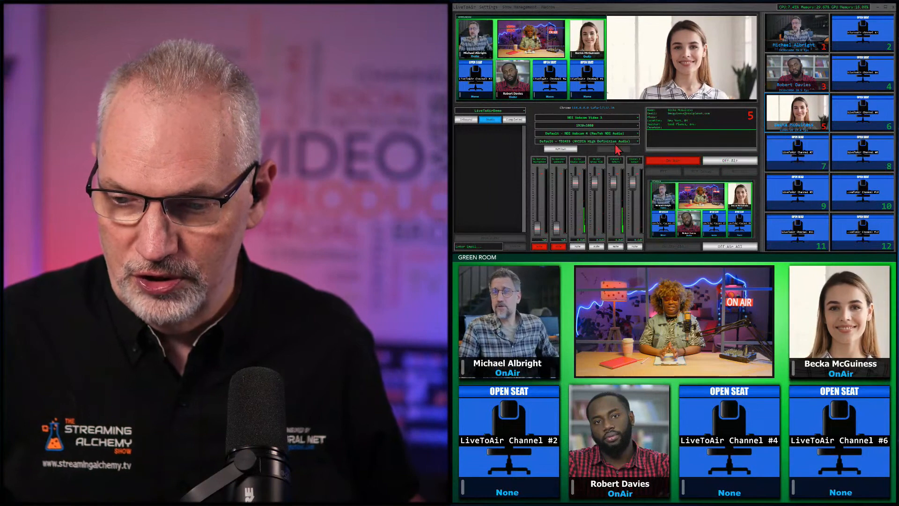
left_click(803, 77)
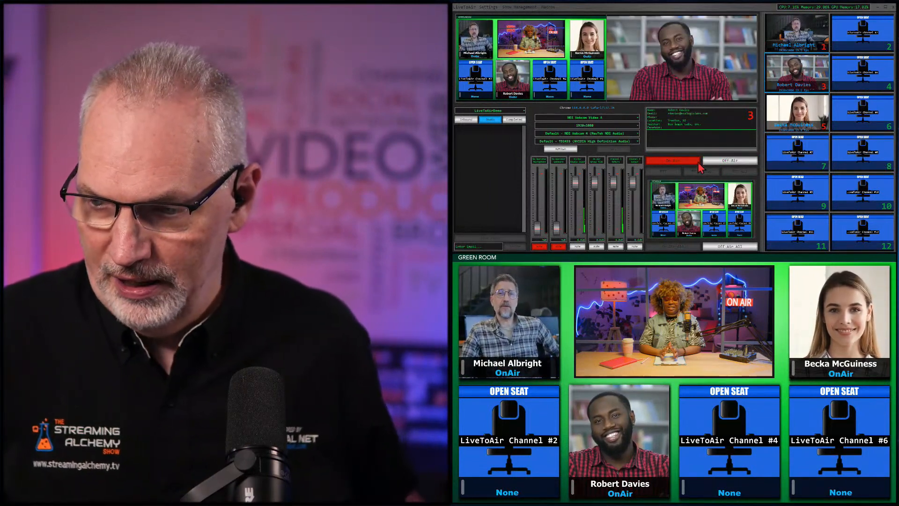
left_click(730, 161)
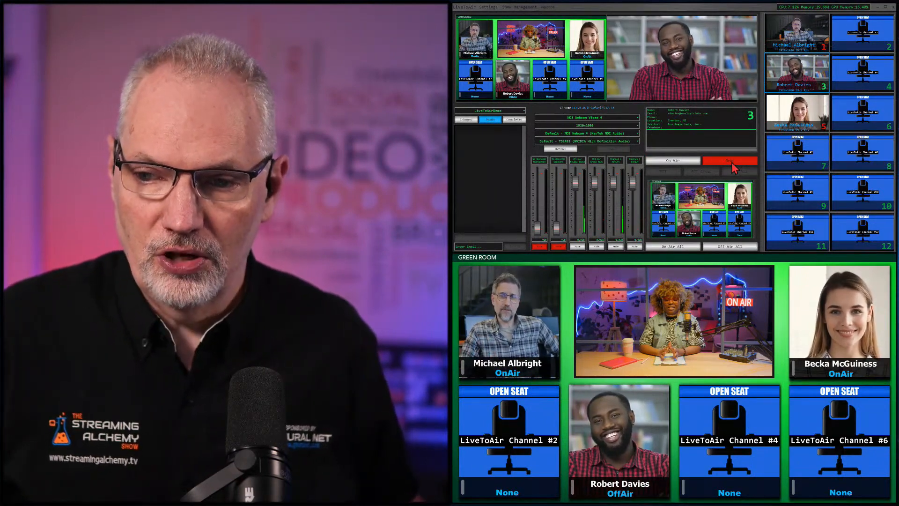
Drop the channel 3 guest's connection and call that guest again.
left_click(734, 162)
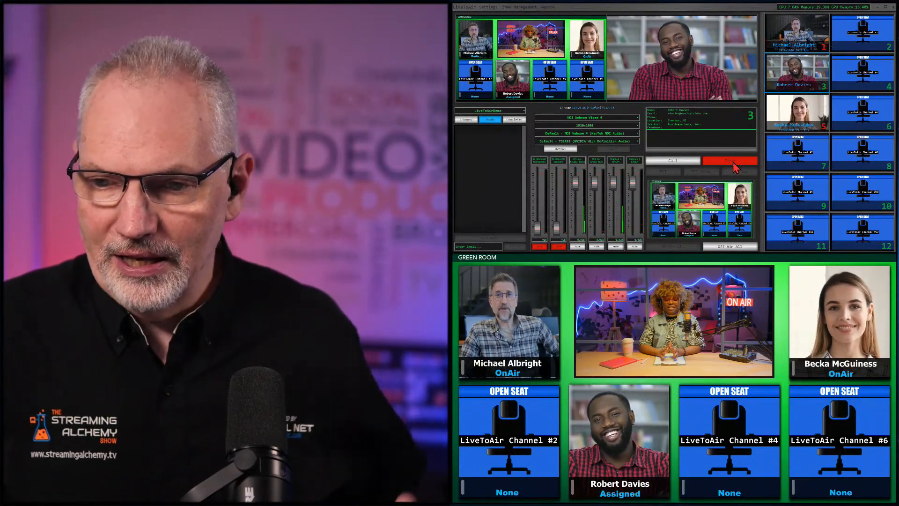
left_click(705, 163)
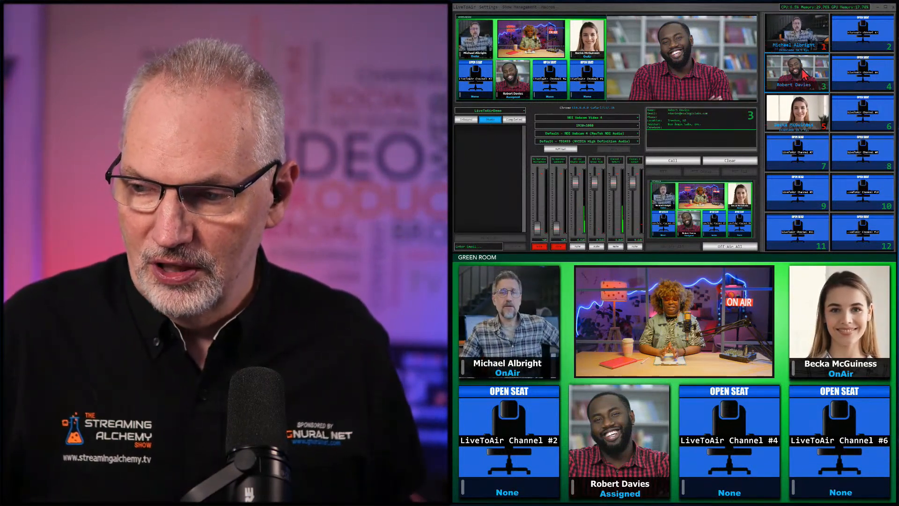
left_click(680, 160)
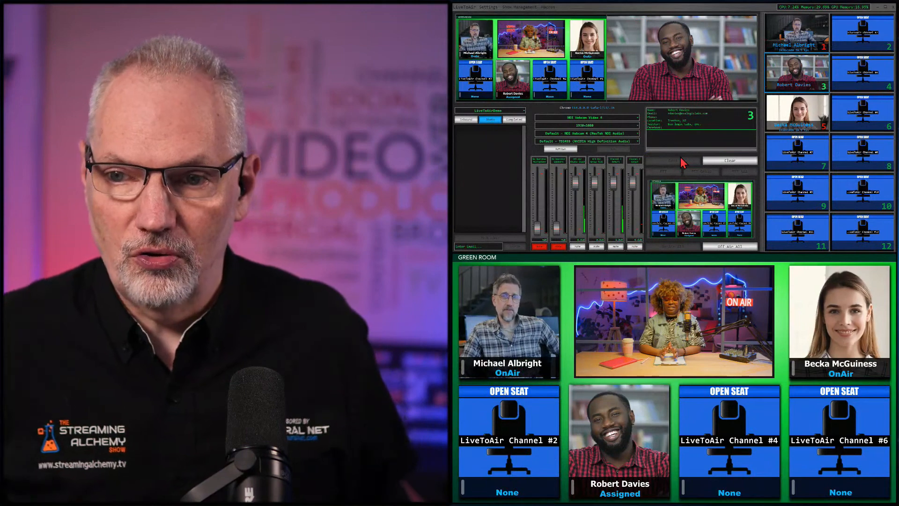
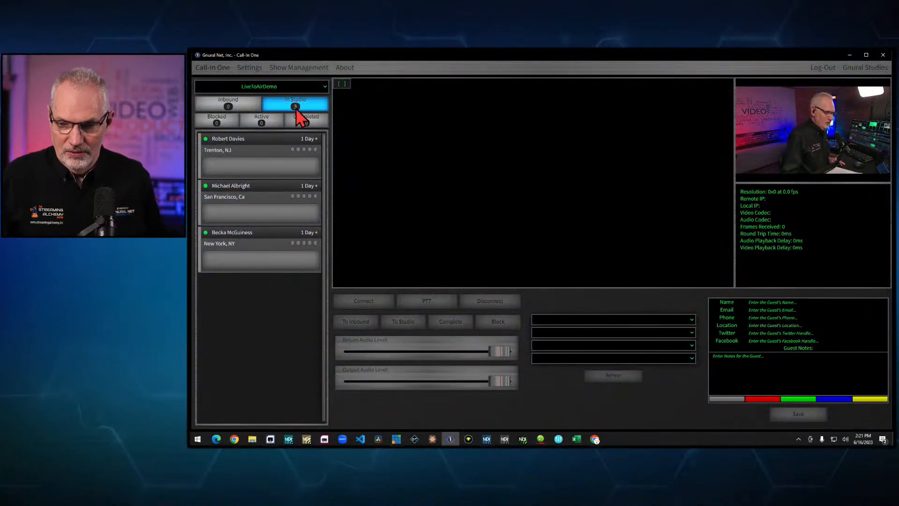
Connect the first guest in Call-In One's In Studio list, set the guest's location to New York, NY, and save the details.
left_click(257, 140)
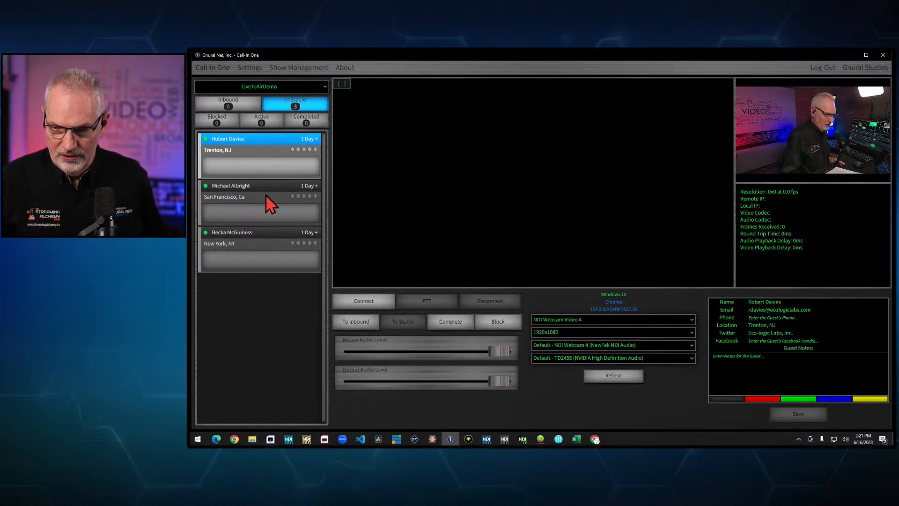
left_click(370, 300)
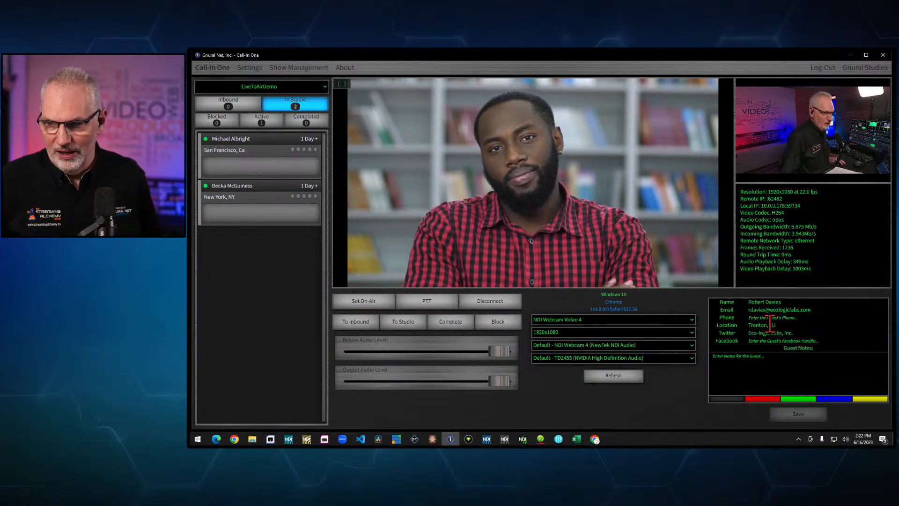
left_click(753, 327)
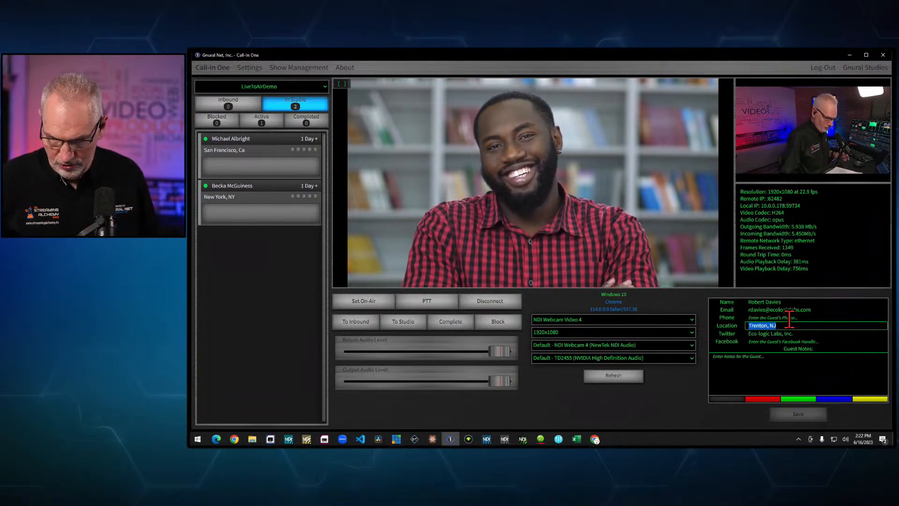
type("New York, NY")
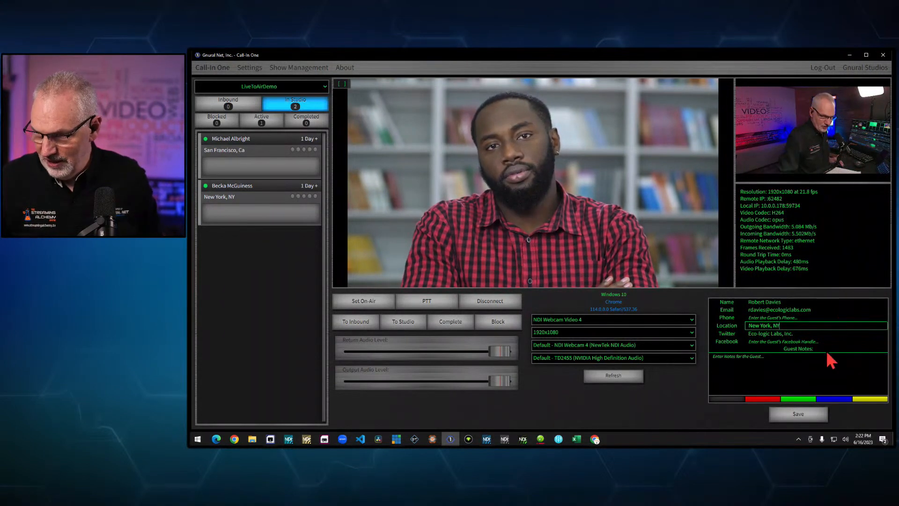
left_click(798, 414)
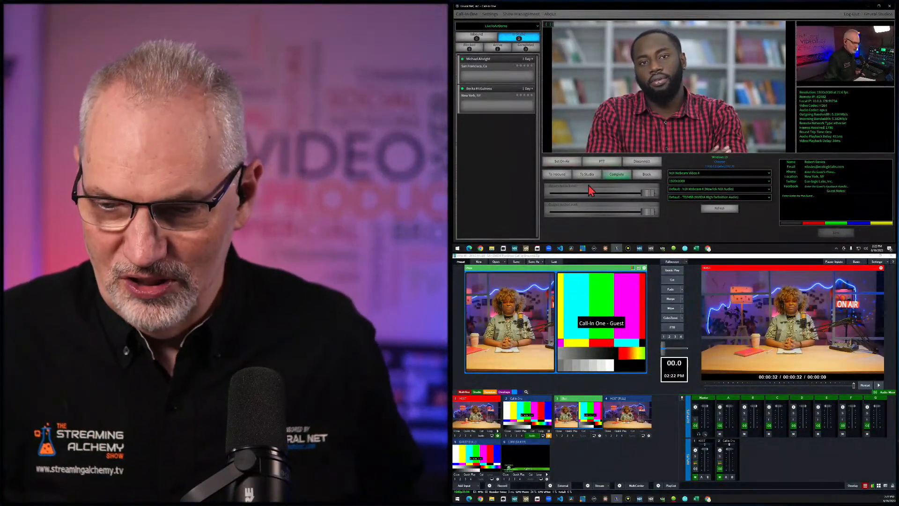
Put the connected guest on air in Call-In One.
left_click(564, 161)
left_click(602, 164)
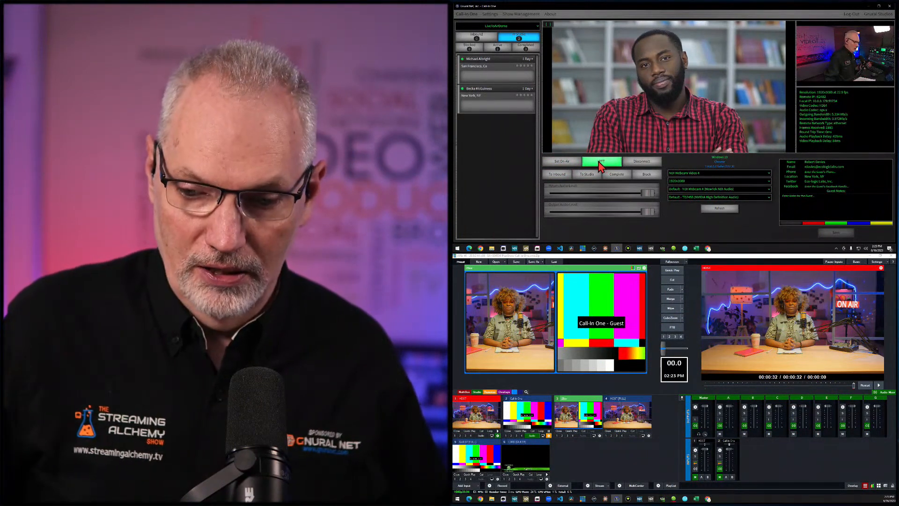
left_click(571, 165)
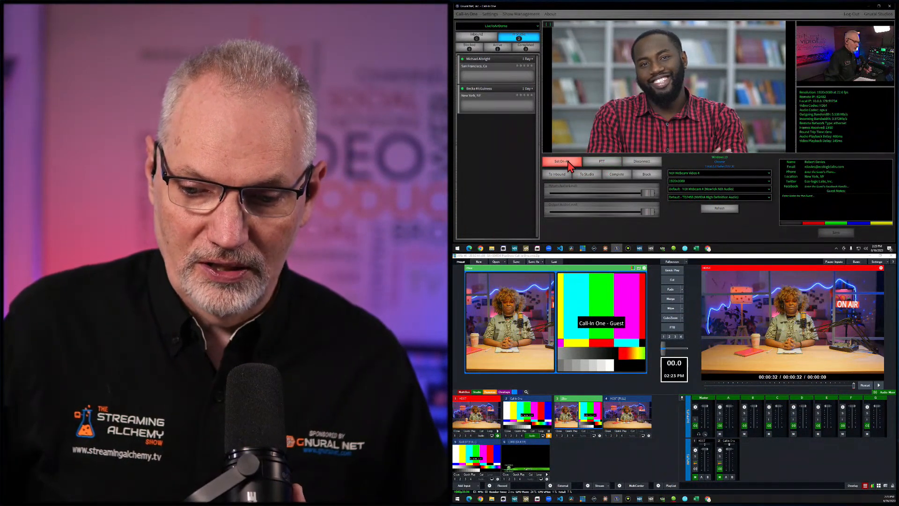
left_click(571, 165)
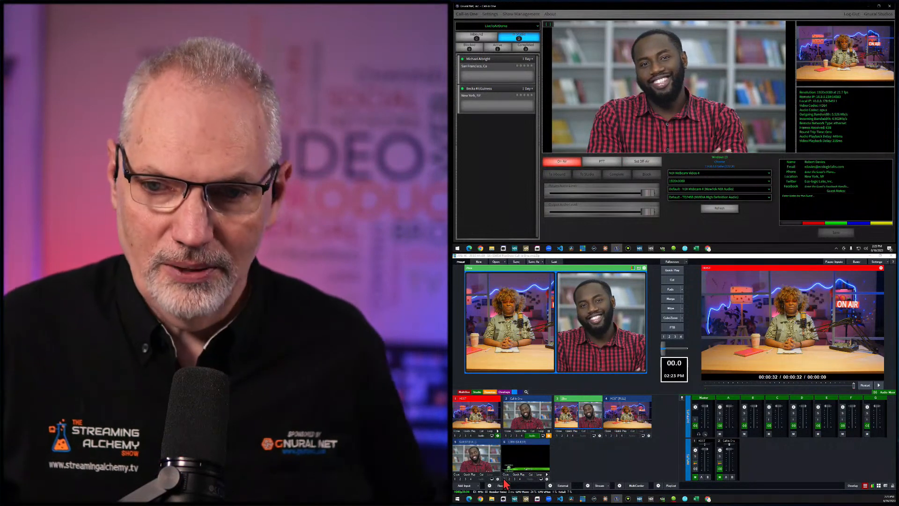
In vMix, show the guest lower third on overlay channel 1 and cut the Call-In One input to program.
left_click(505, 480)
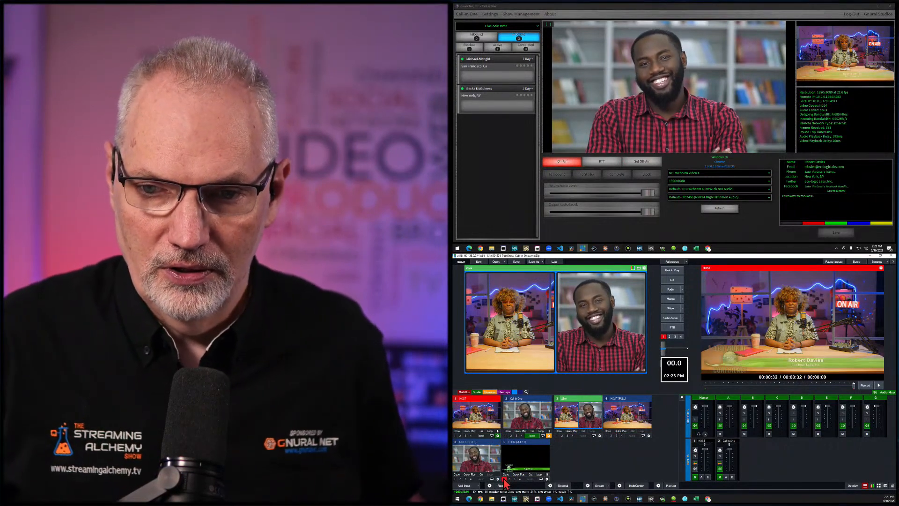
left_click(543, 418)
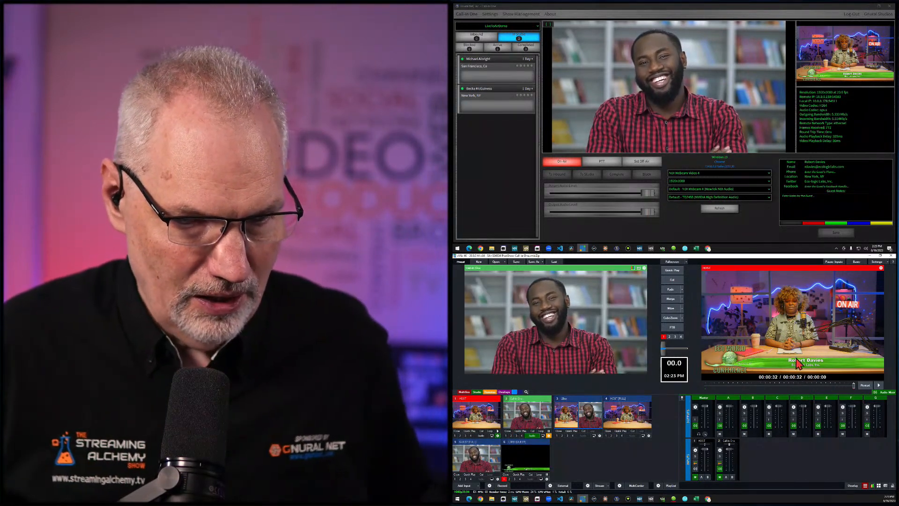
left_click(674, 280)
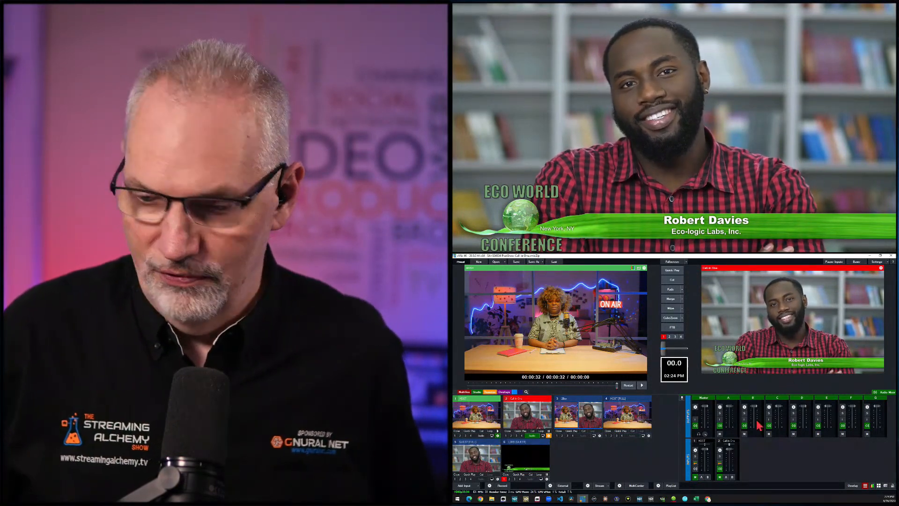
Open the Data Sources Manager, add an XML data source, and cancel its settings without choosing a file.
left_click(865, 487)
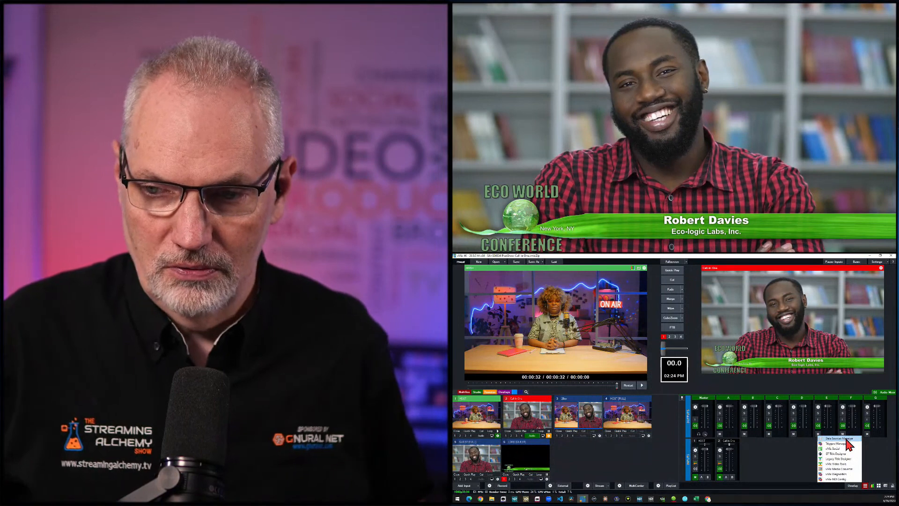
left_click(843, 439)
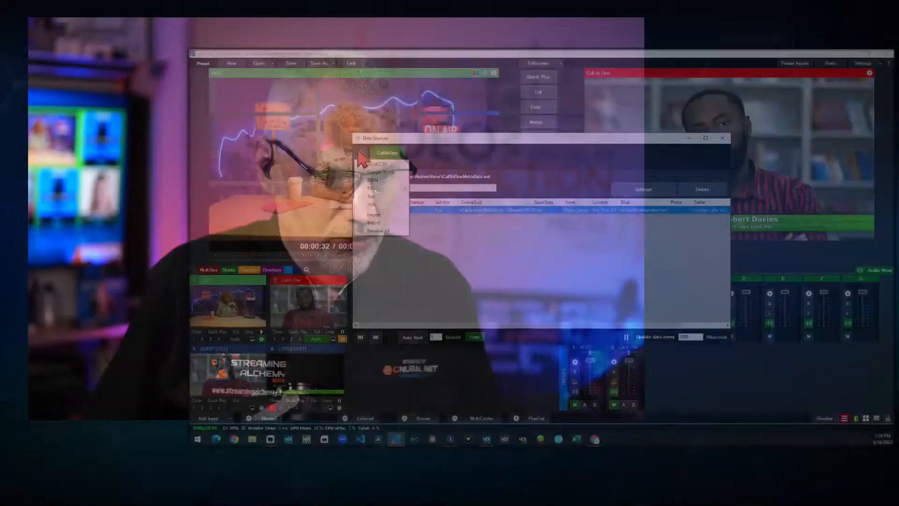
left_click(360, 152)
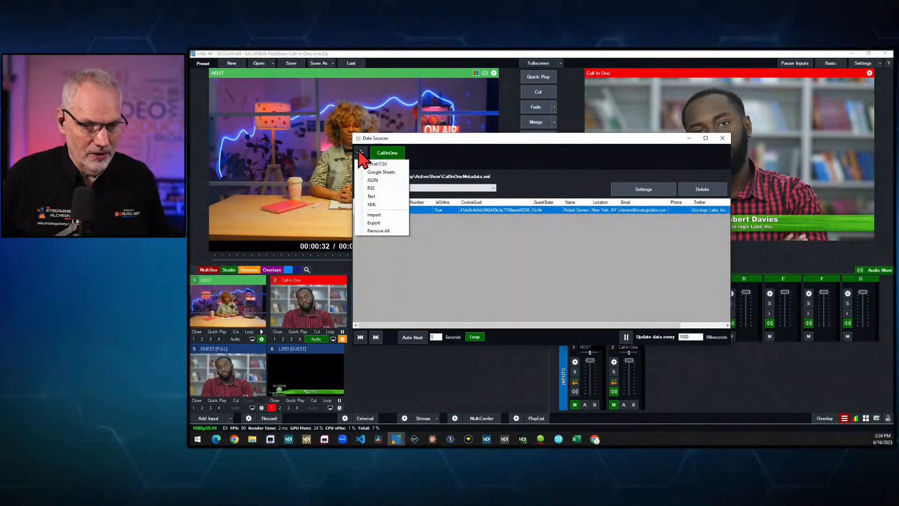
left_click(375, 205)
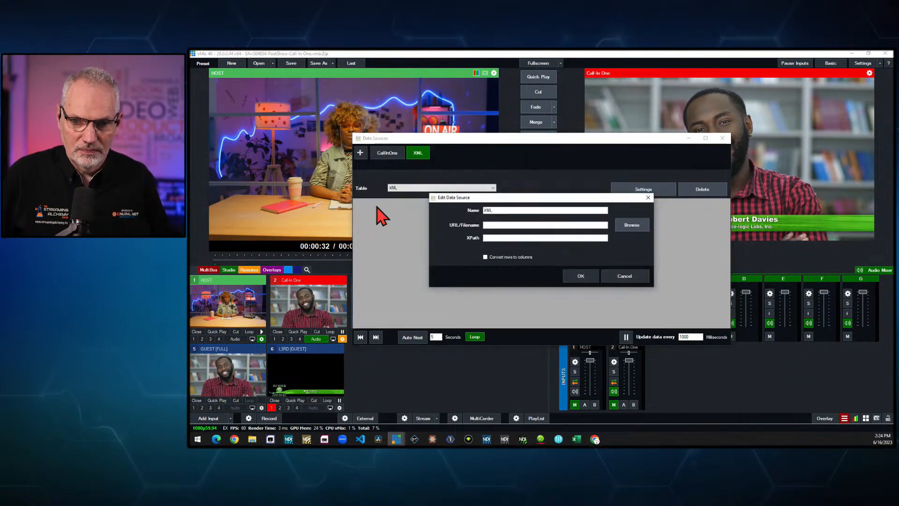
left_click(640, 225)
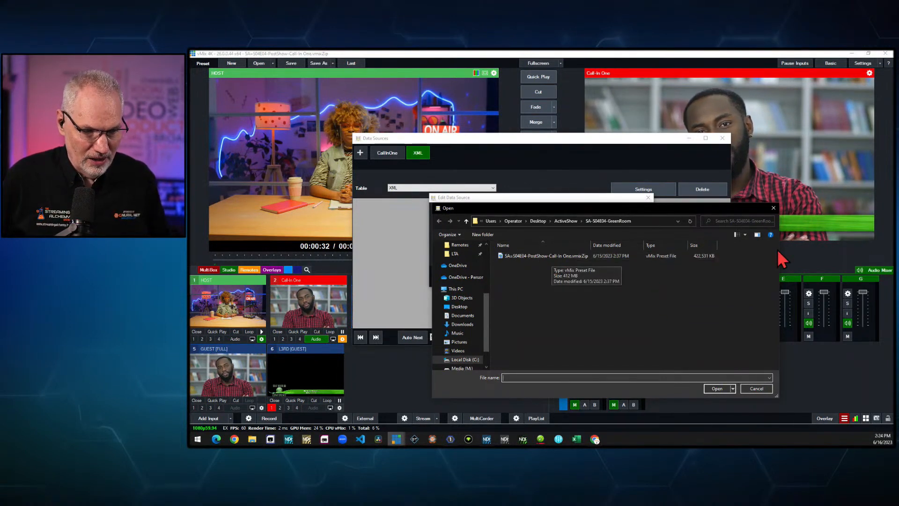
left_click(758, 391)
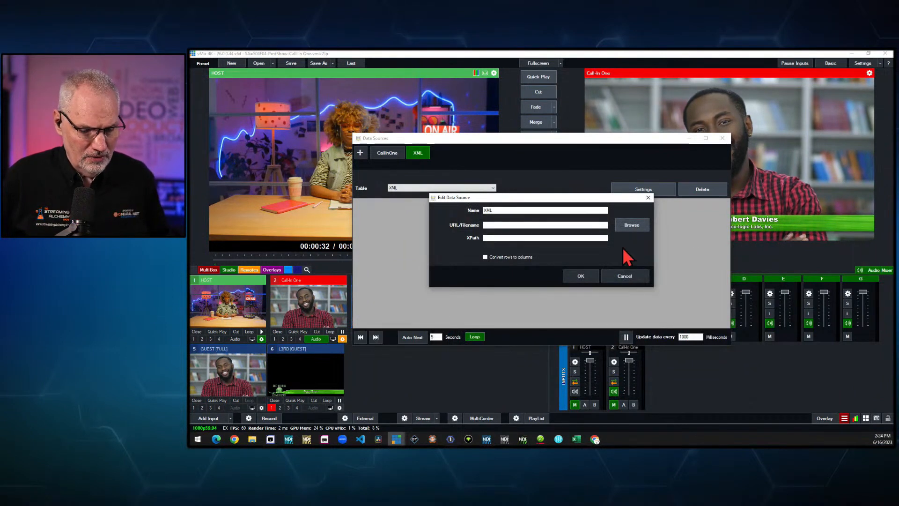
left_click(625, 276)
Open the CallInOne data source's settings and select the path of its metadata file.
left_click(392, 154)
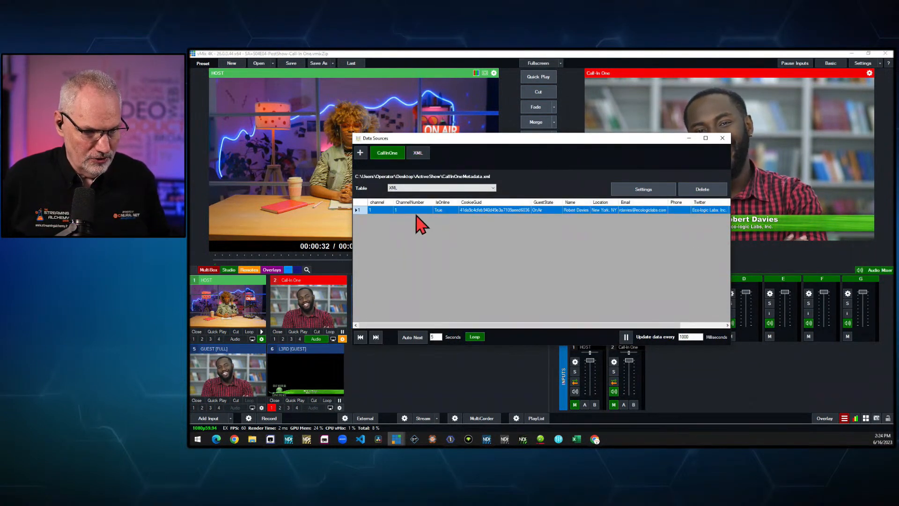
left_click(644, 189)
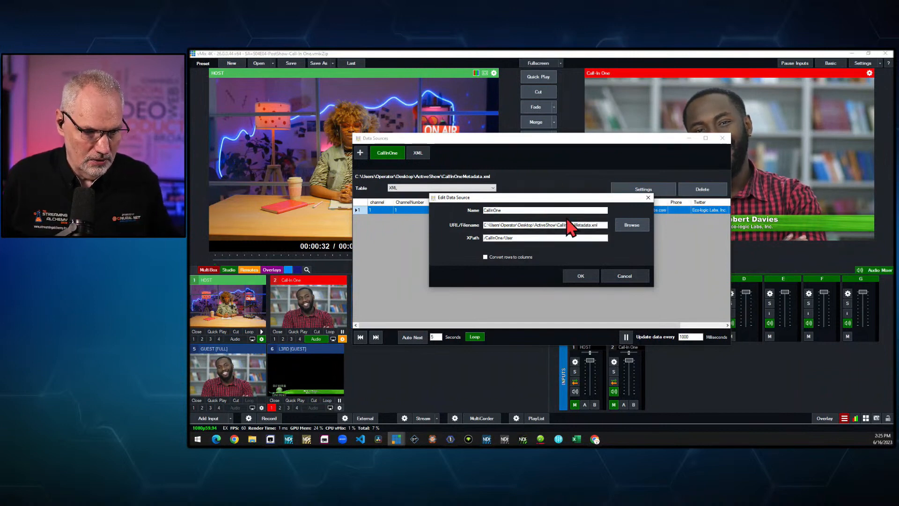
left_click_drag(601, 225, 485, 226)
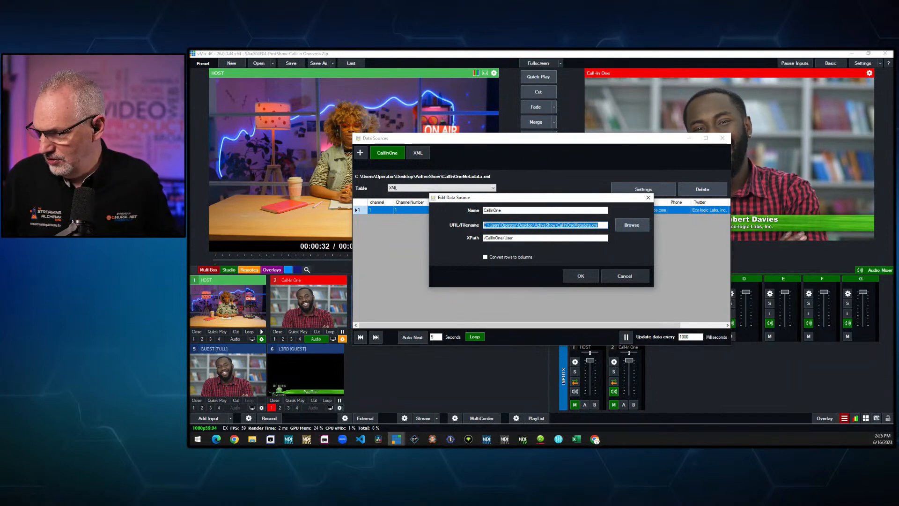
key("alt+Tab")
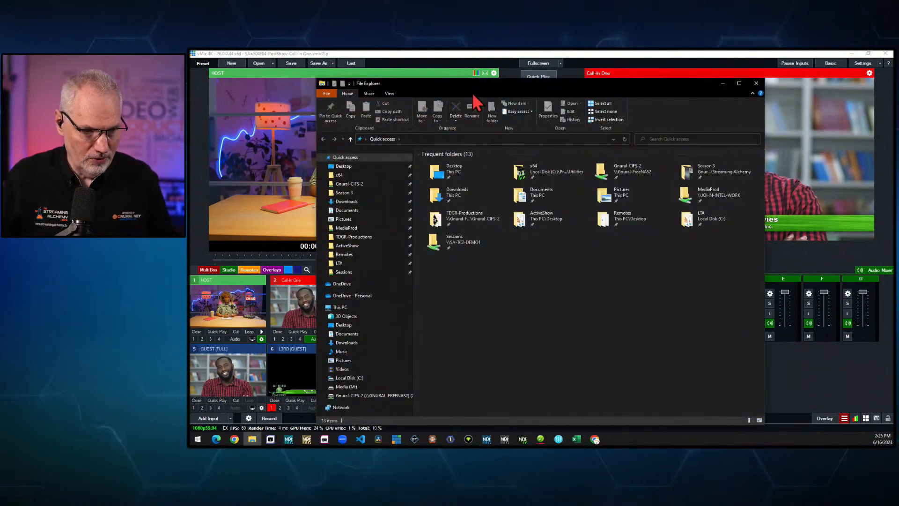
left_click(426, 139)
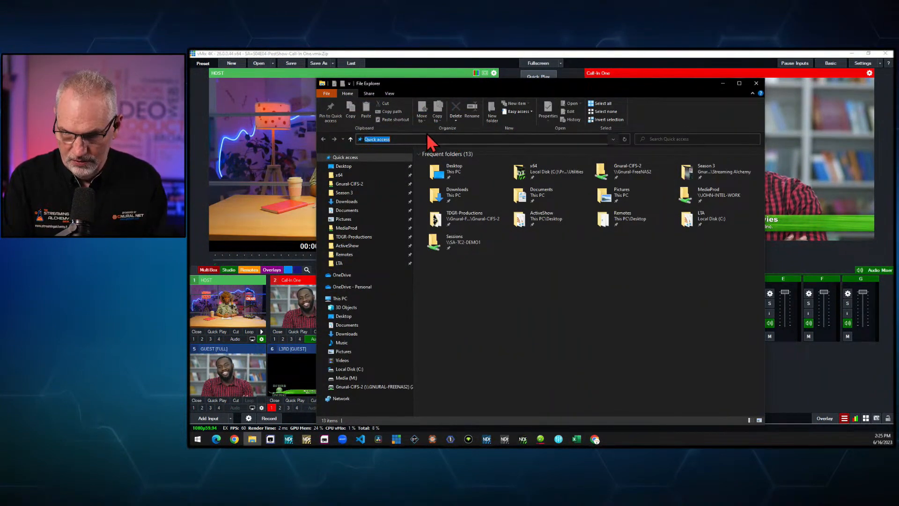
key("Return")
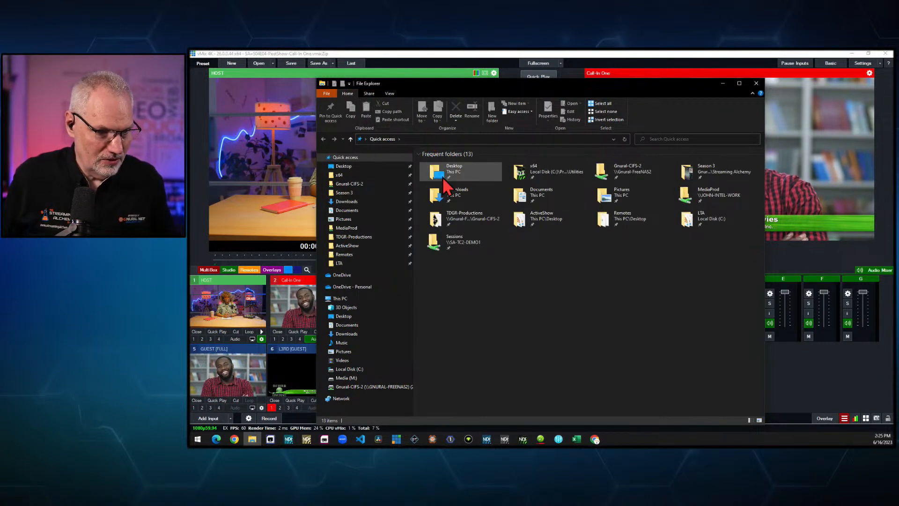
left_click(414, 139)
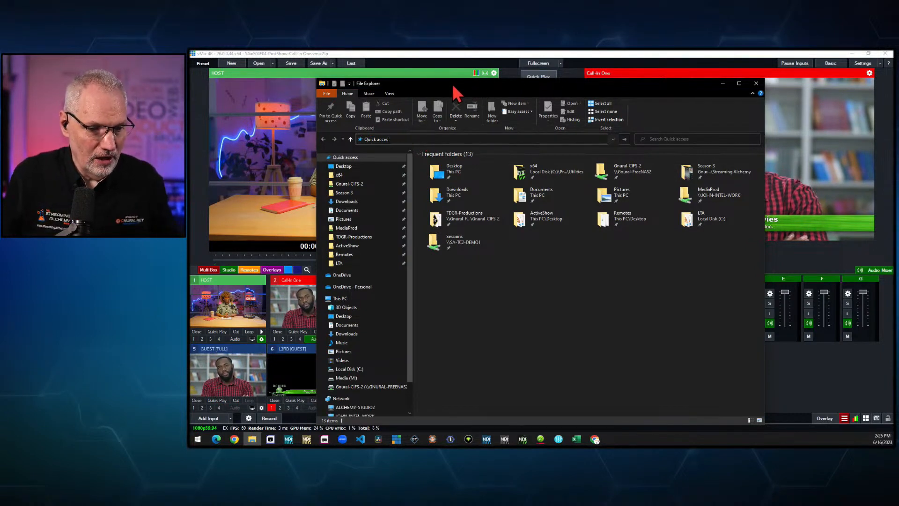
left_click_drag(453, 86, 895, 88)
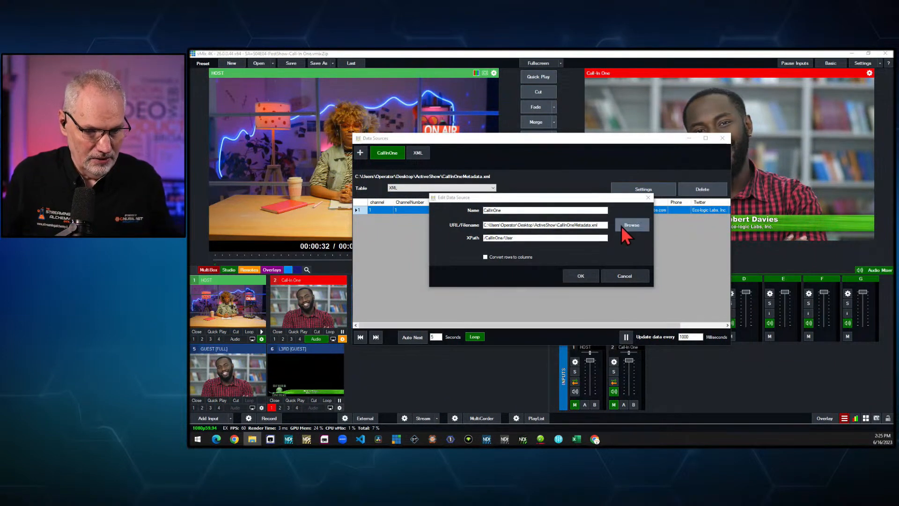
Switch to Visual Studio Code and examine the User element and its guest fields in CallInOneMetadata.xml.
left_click_drag(602, 224, 467, 222)
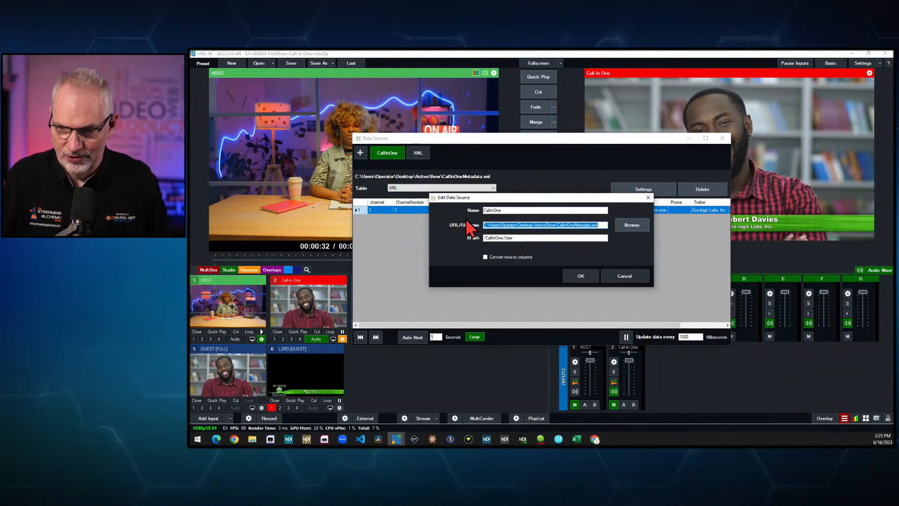
key("alt+Tab")
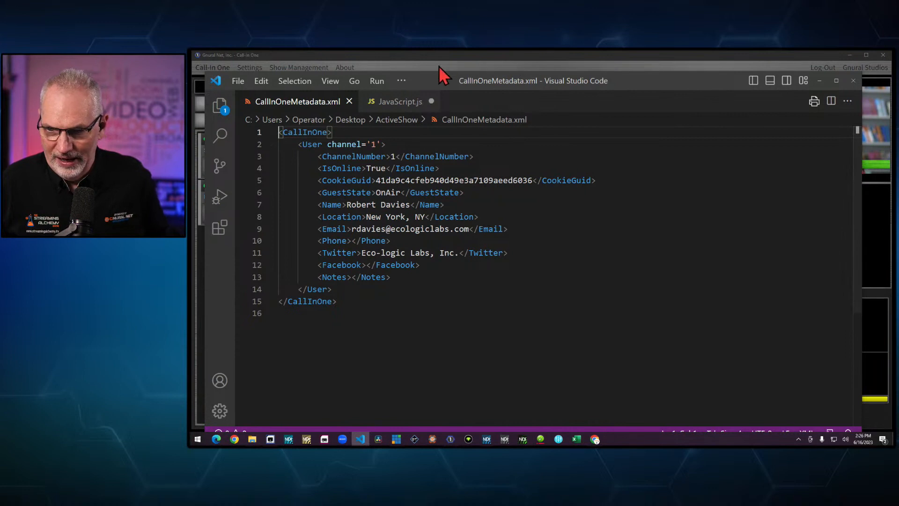
left_click_drag(433, 80, 426, 75)
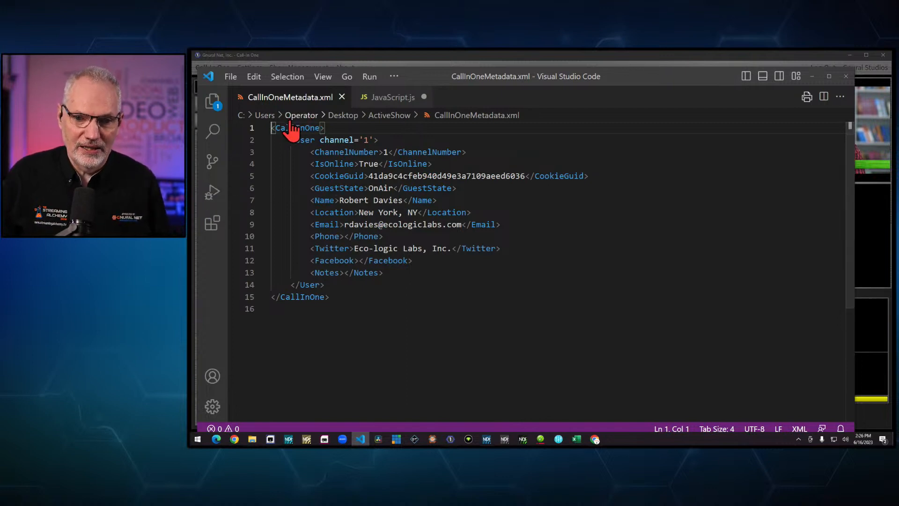
left_click_drag(295, 140, 313, 139)
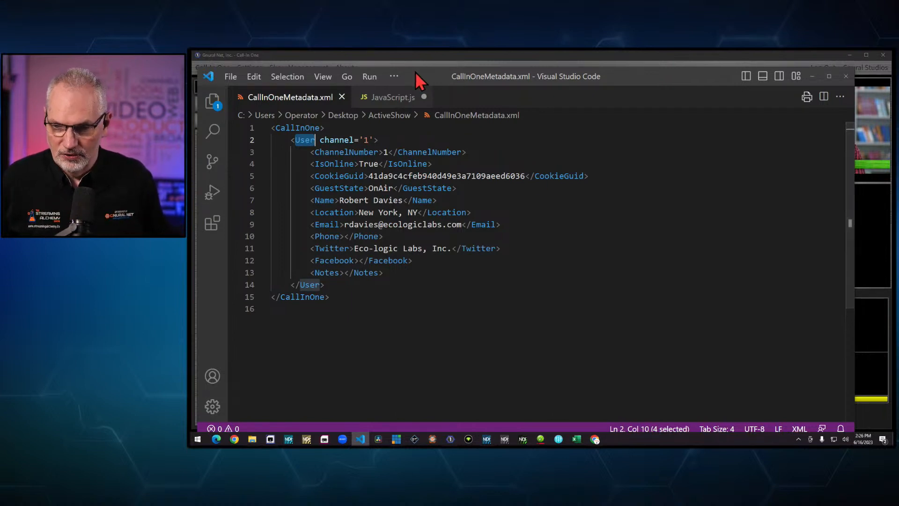
left_click_drag(415, 71, 422, 75)
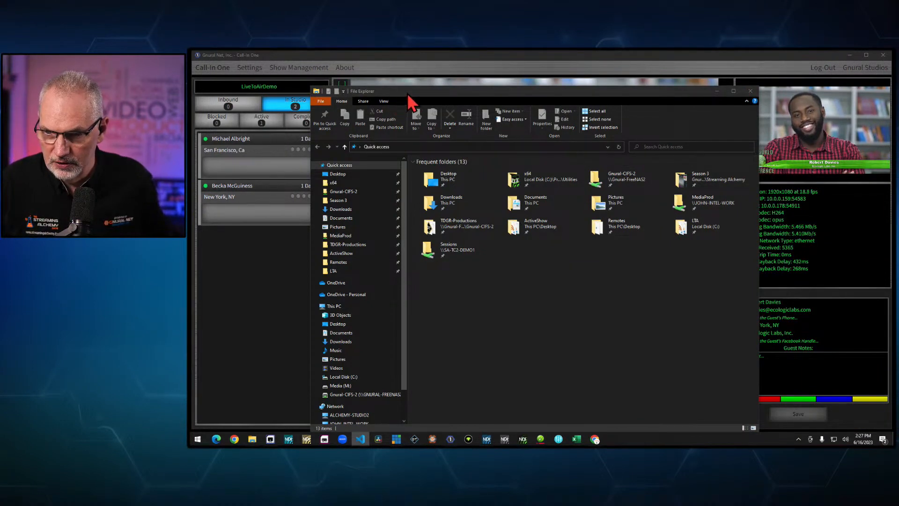
Return to vMix, accept the CallInOne data source settings, and widen the Data Sources window to view every guest field before closing it.
left_click_drag(409, 95, 354, 125)
left_click(696, 120)
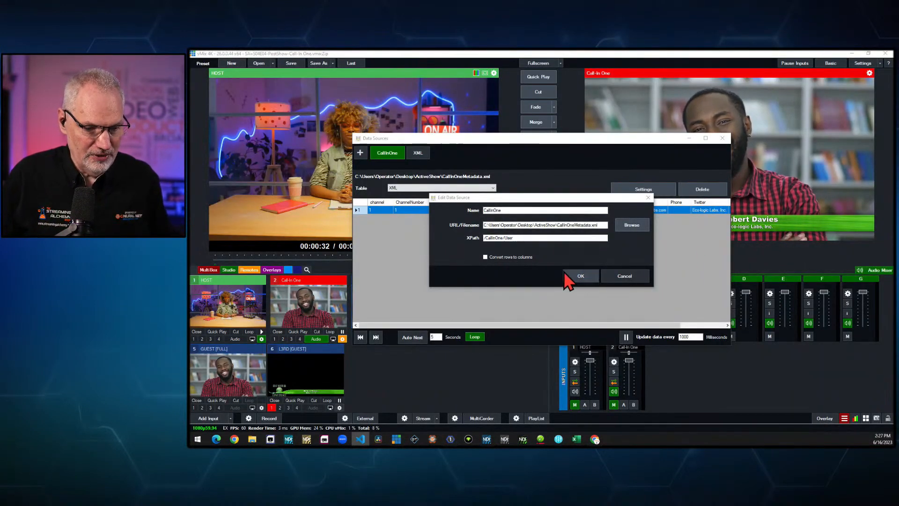
left_click(581, 277)
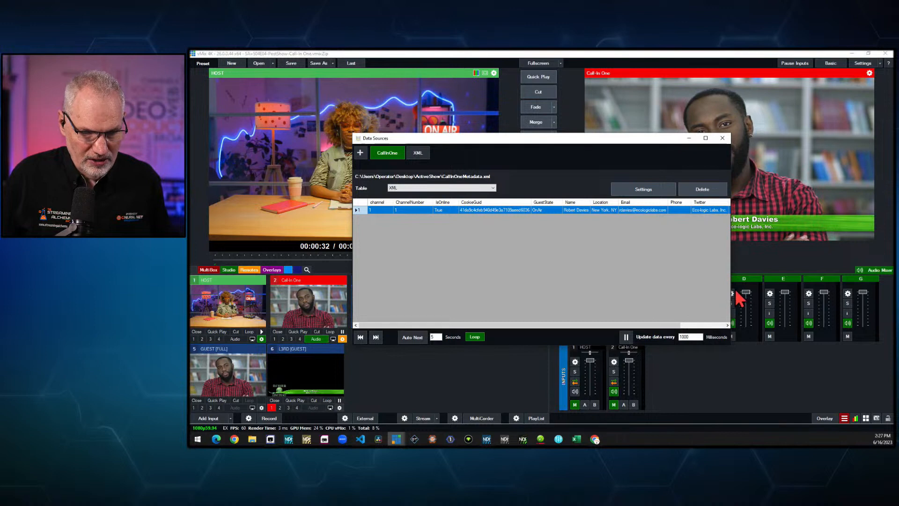
left_click_drag(732, 292, 832, 291)
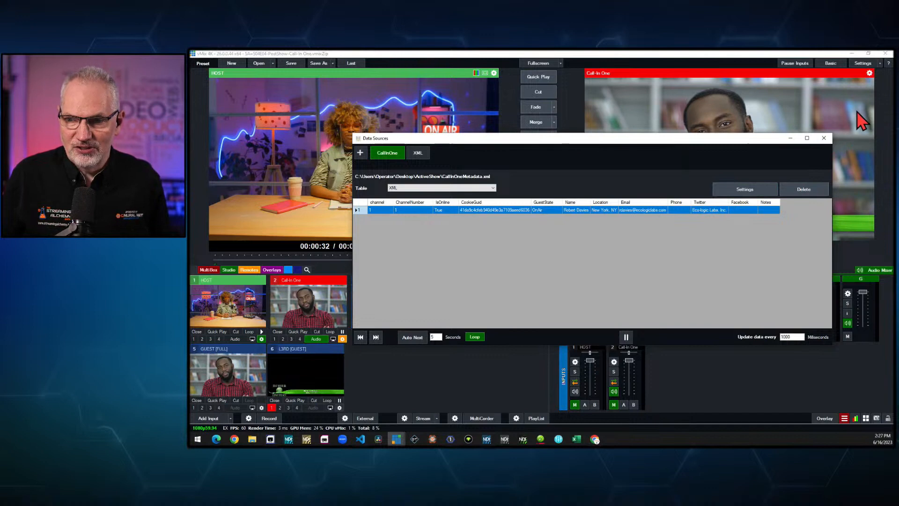
left_click(823, 138)
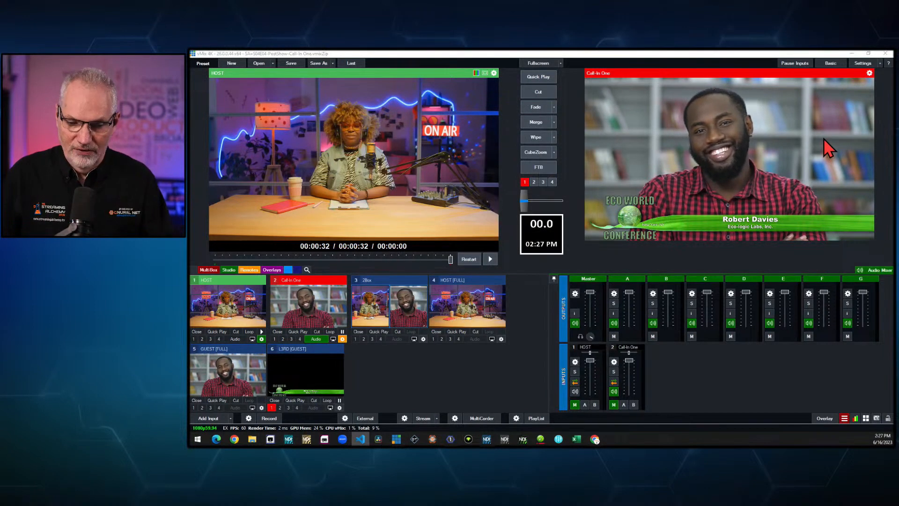
Put the L3RD [GUEST] title in preview and open it in the Title Editor.
left_click(302, 368)
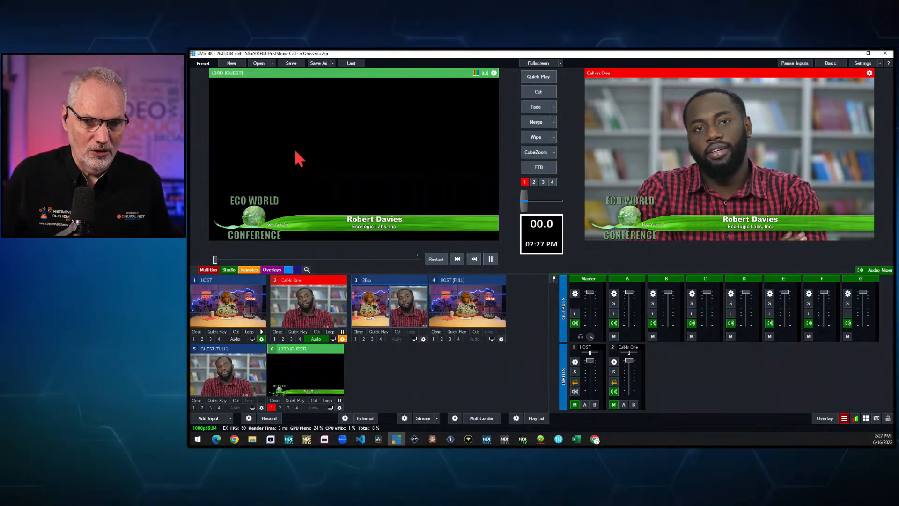
right_click(285, 388)
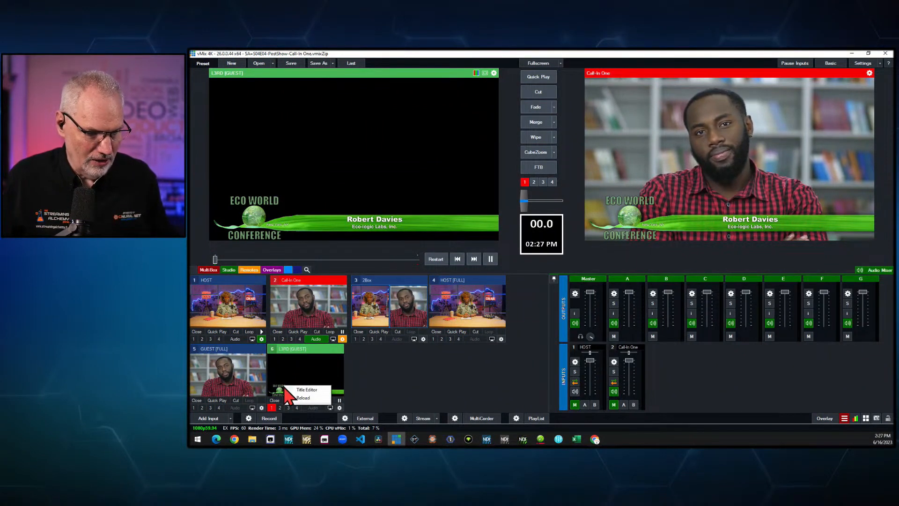
left_click(304, 391)
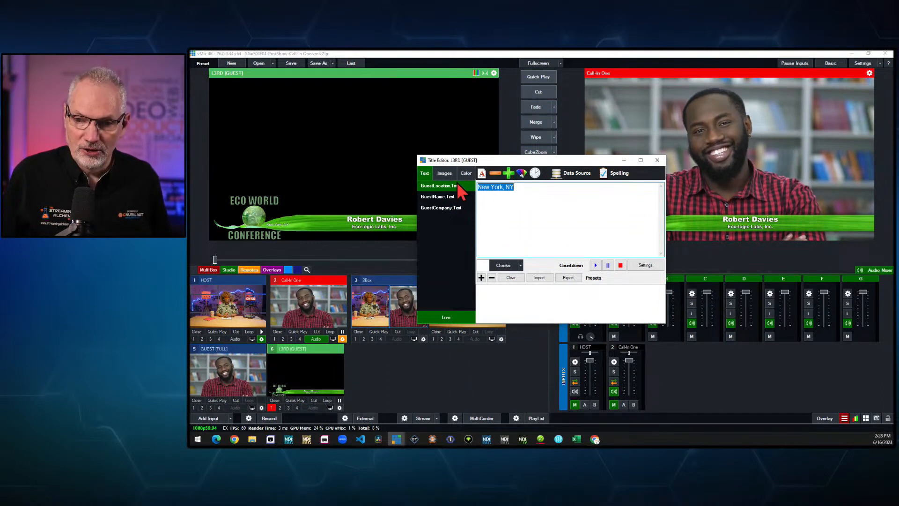
Link the GuestLocation.Text field to the Email column of the CallInOne data source.
left_click(575, 182)
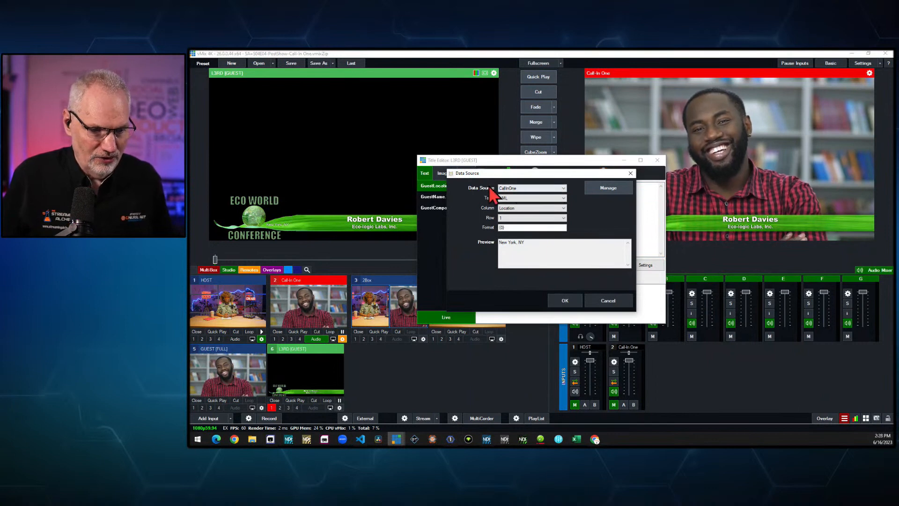
left_click(564, 209)
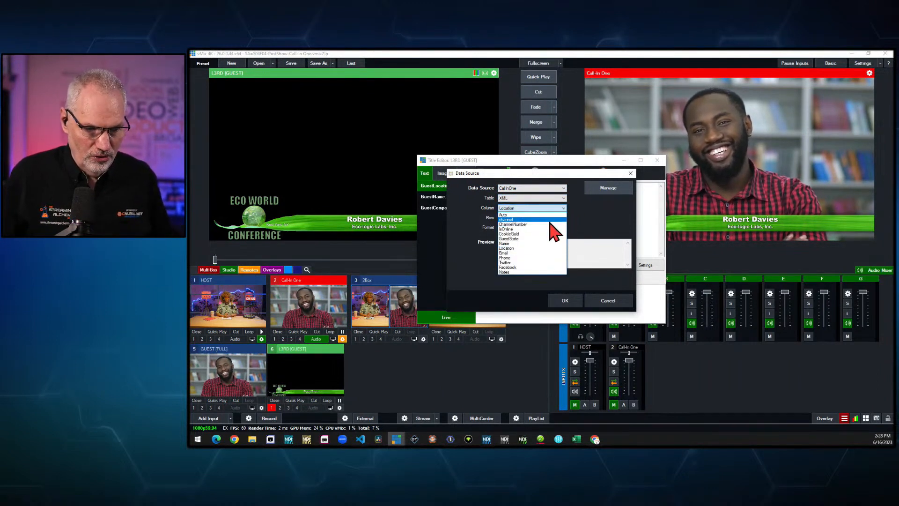
left_click(512, 253)
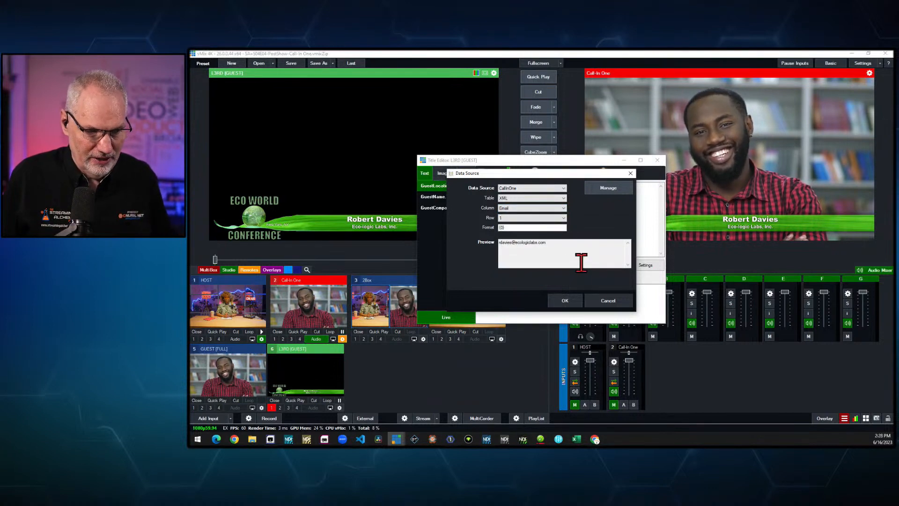
left_click(567, 301)
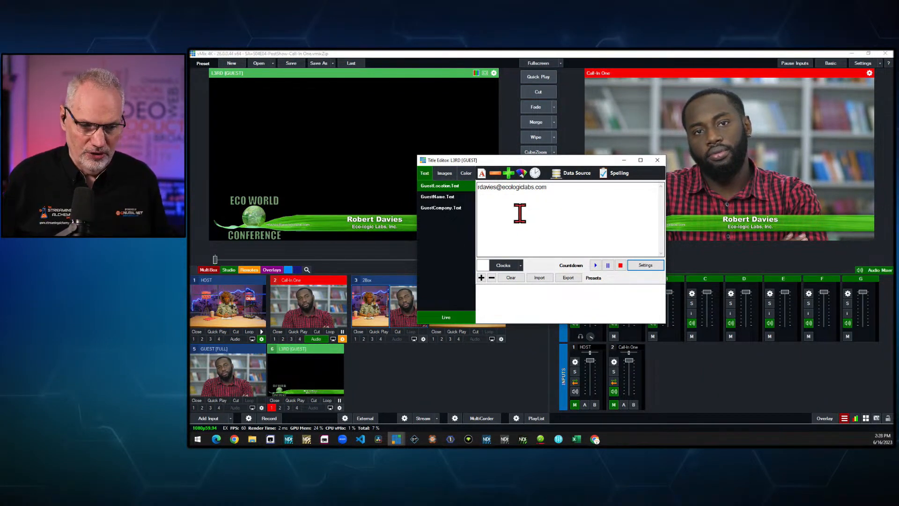
Check the data source mappings of GuestName.Text and GuestCompany.Text, accept the company field's mapping, and close the Title Editor.
left_click(438, 197)
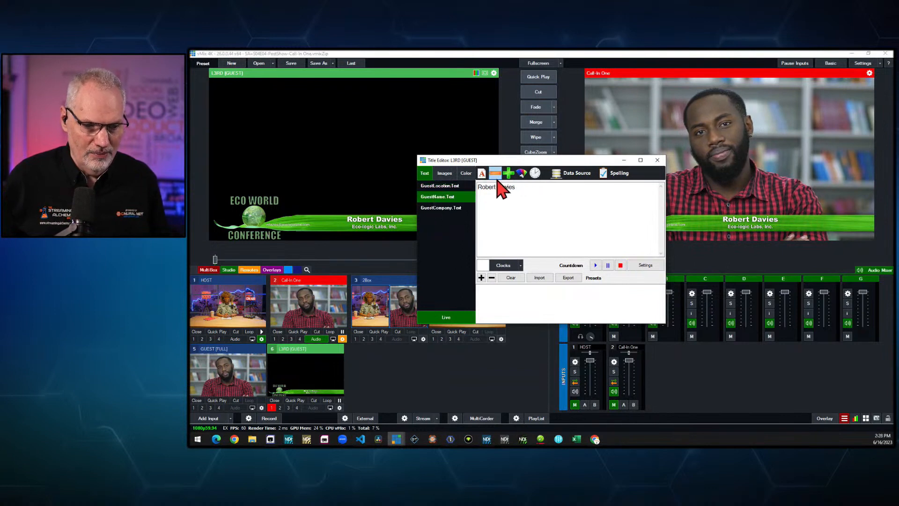
left_click(572, 174)
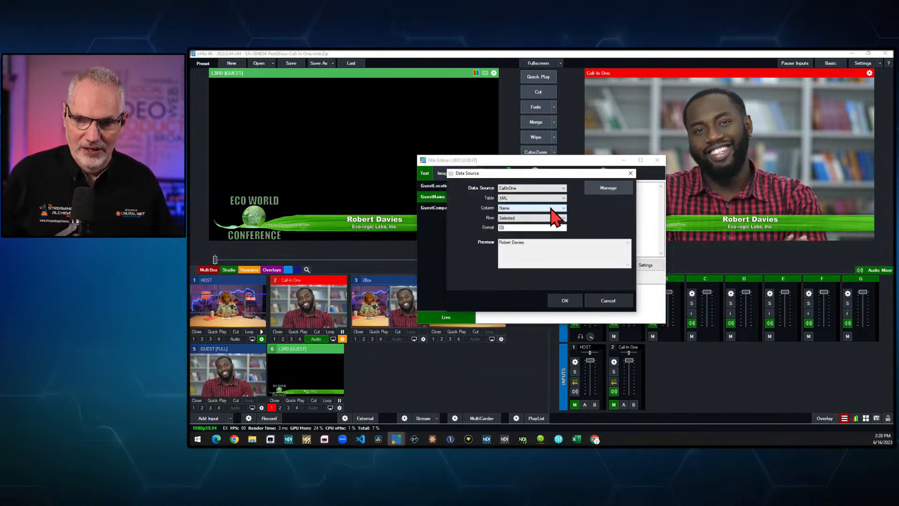
left_click(631, 174)
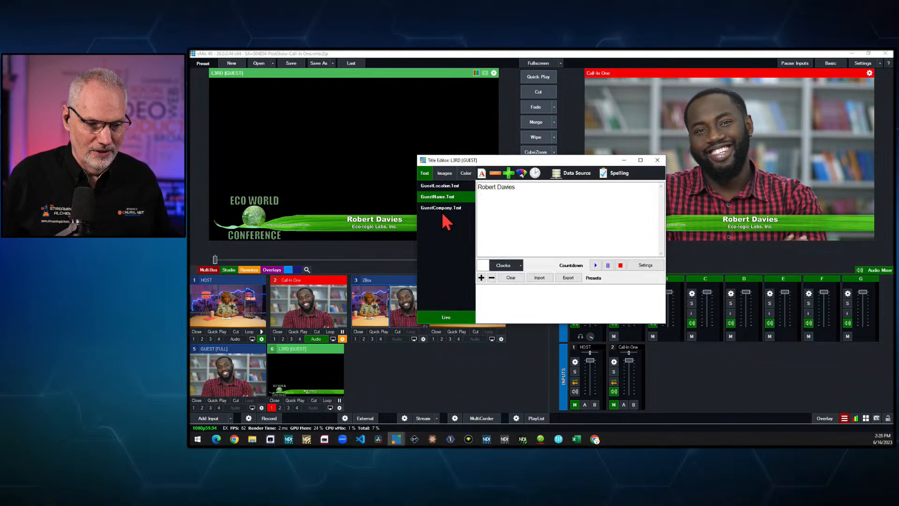
left_click(444, 208)
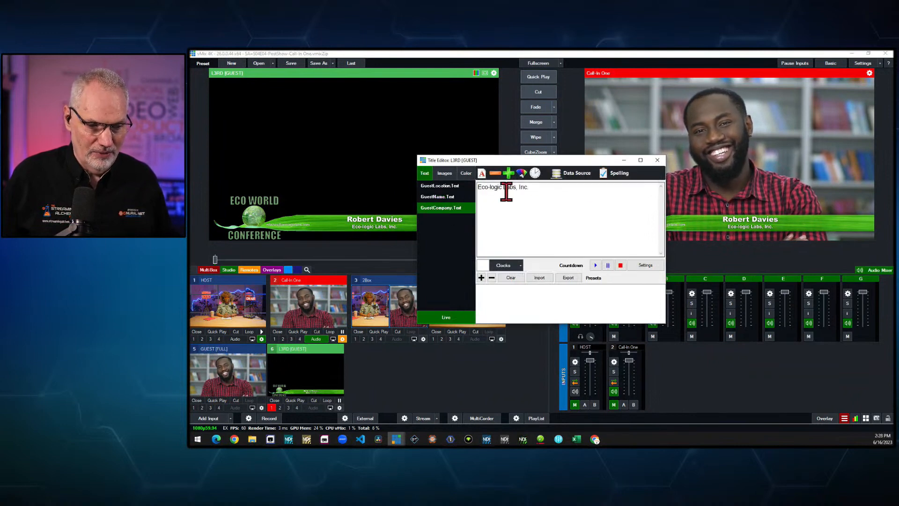
left_click(573, 173)
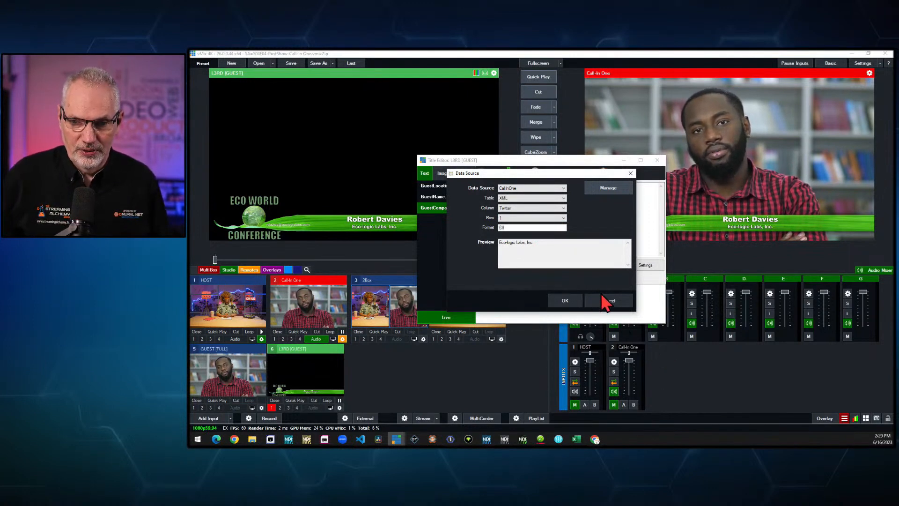
left_click(566, 302)
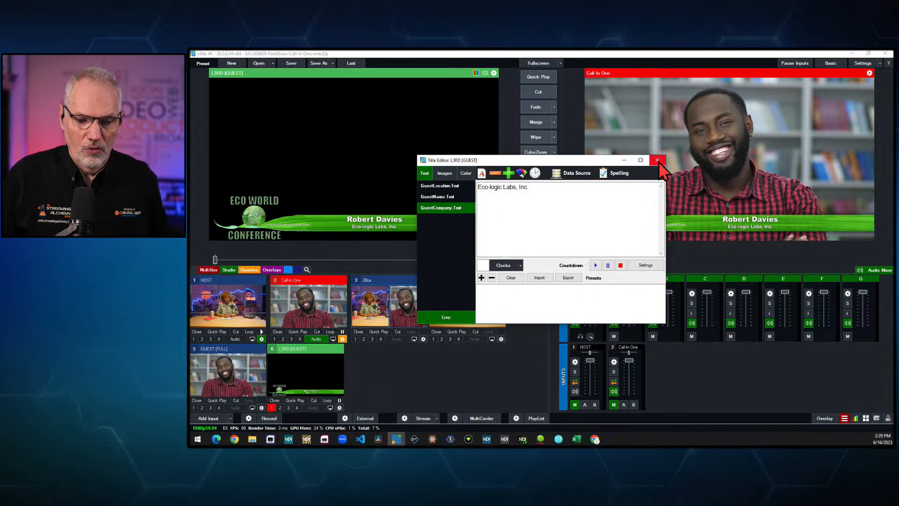
left_click(658, 160)
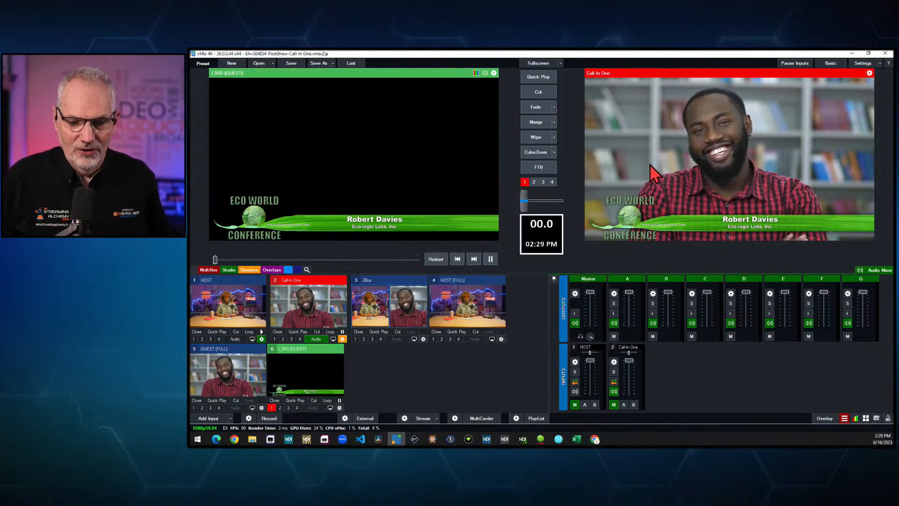